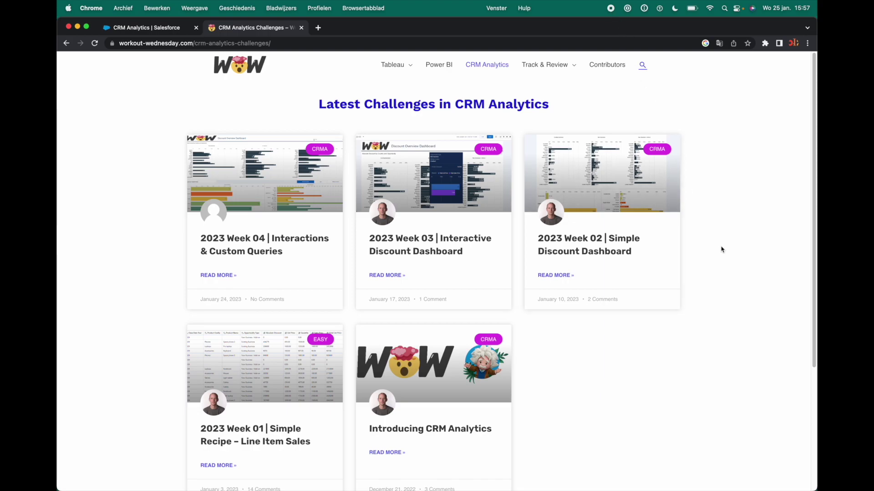
- Open the '2023 Week 04 | Interactions & Custom Queries' page and highlight its Introduction paragraph
left_click(283, 242)
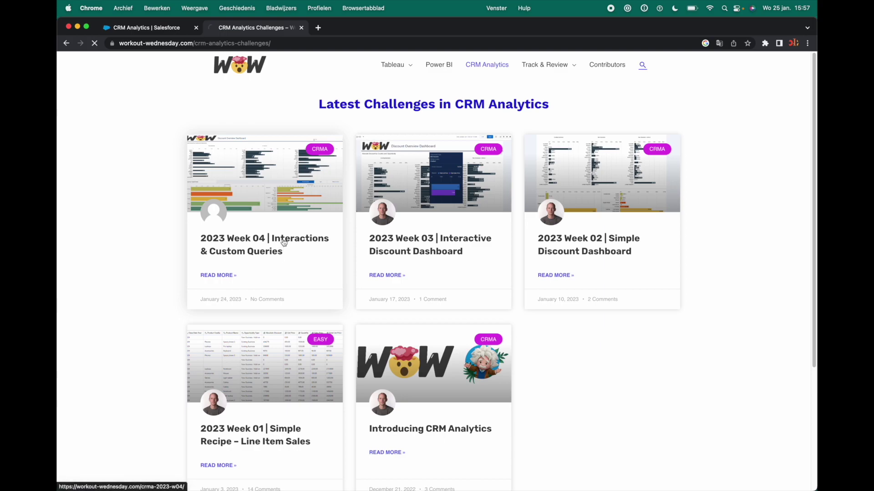
left_click_drag(185, 144, 398, 157)
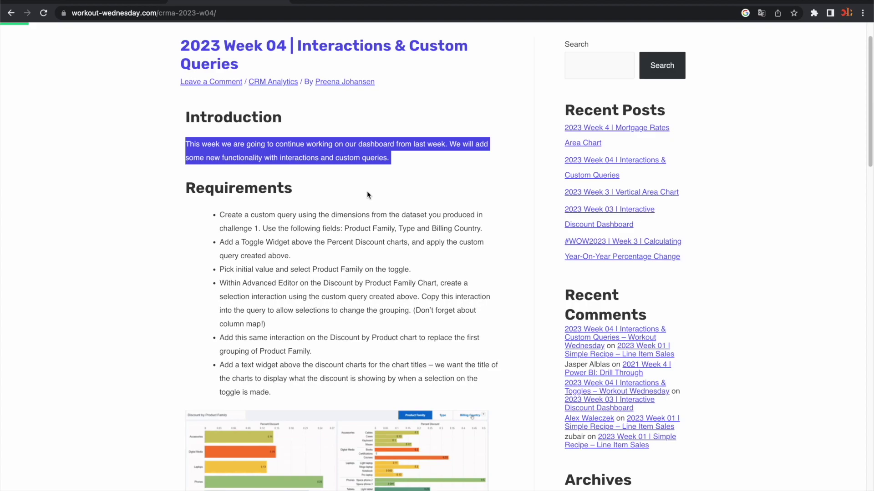
- Filter the Week 03 dashboard to Brazil's existing business, then clear that selection
left_click(367, 194)
scroll(367, 195, "down", 1)
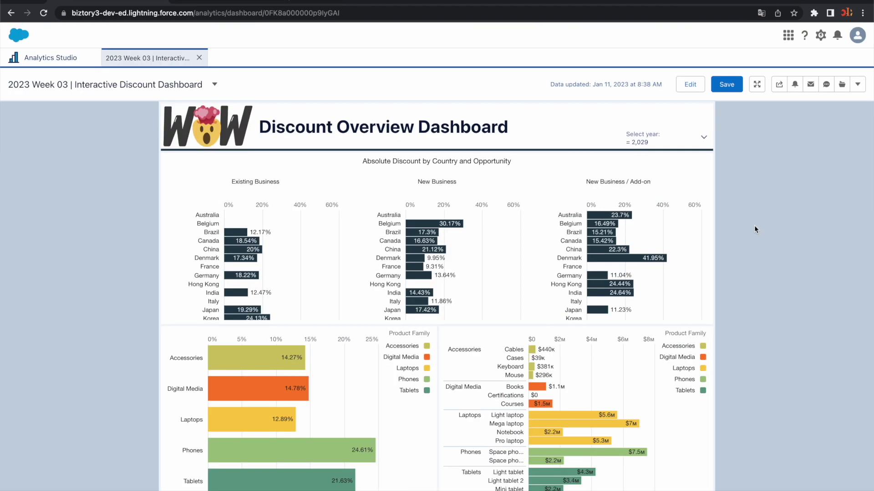
left_click(232, 232)
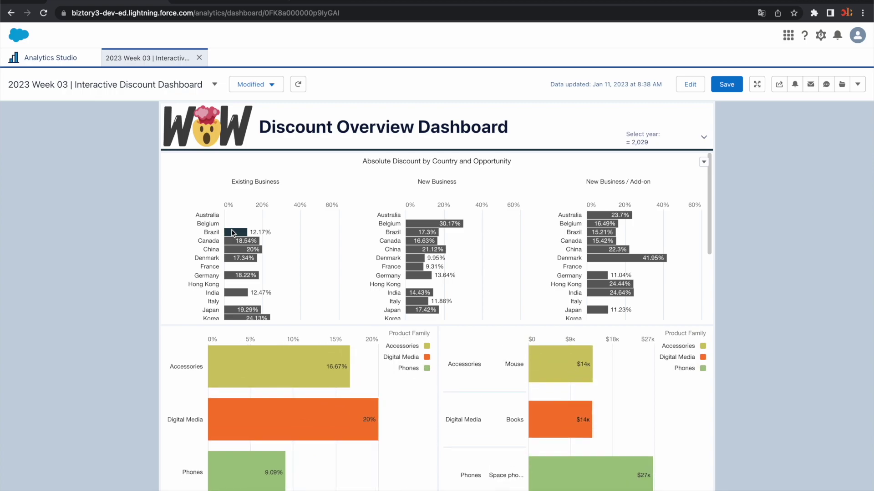
left_click(232, 232)
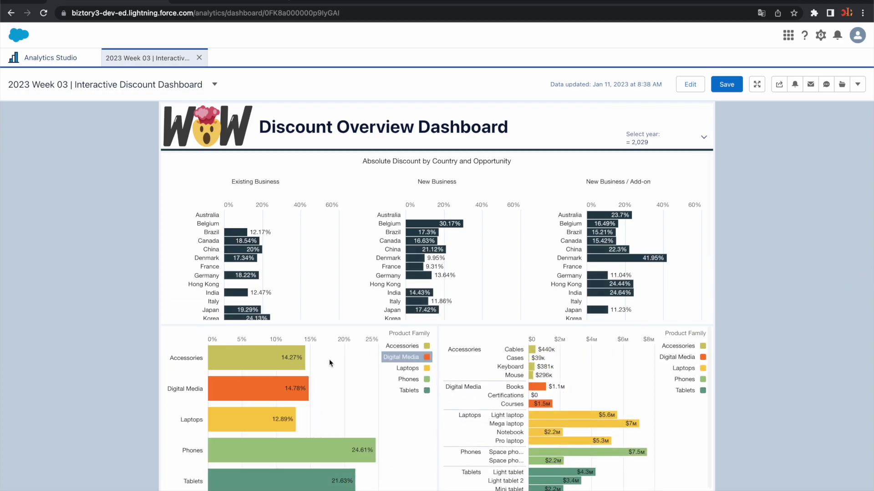
- Test the Accessories filter on the cost chart, leave it cleared, and go back to the Week 04 page
left_click(212, 367)
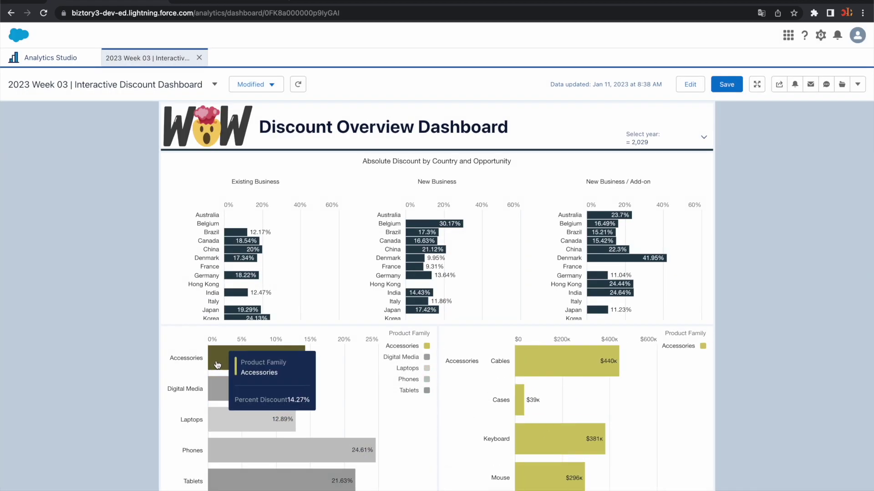
left_click(216, 365)
left_click(216, 365)
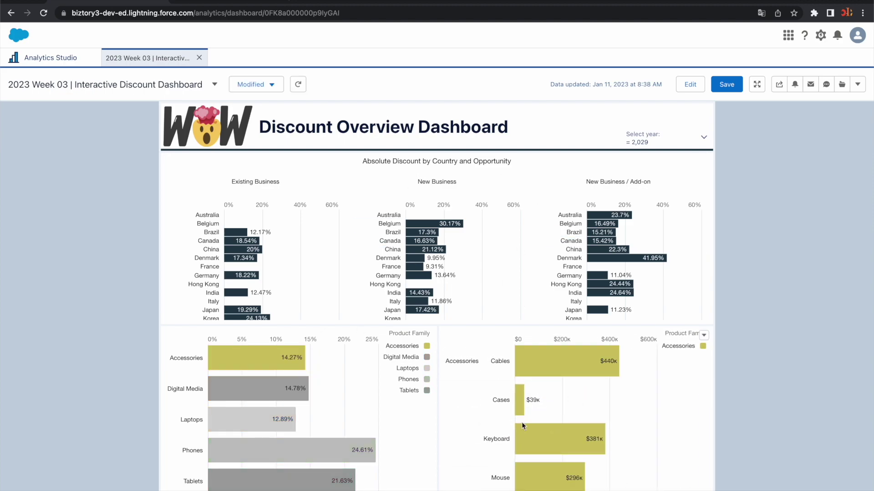
left_click(264, 369)
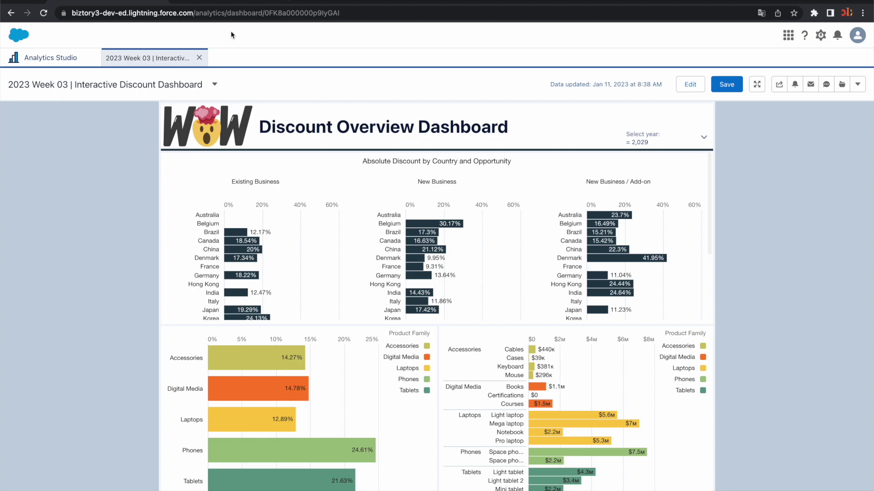
left_click(232, 2)
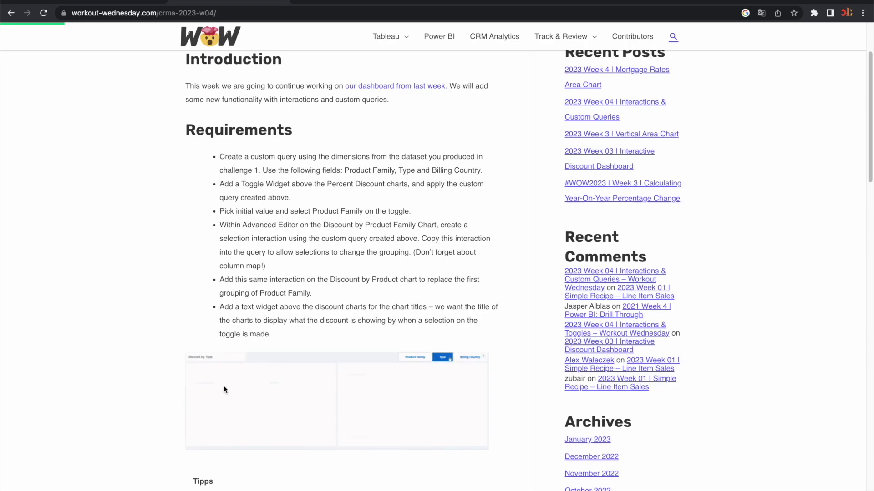
- Switch to the 2023 Week 02 Simple Discount Dashboard in Salesforce
left_click(111, 2)
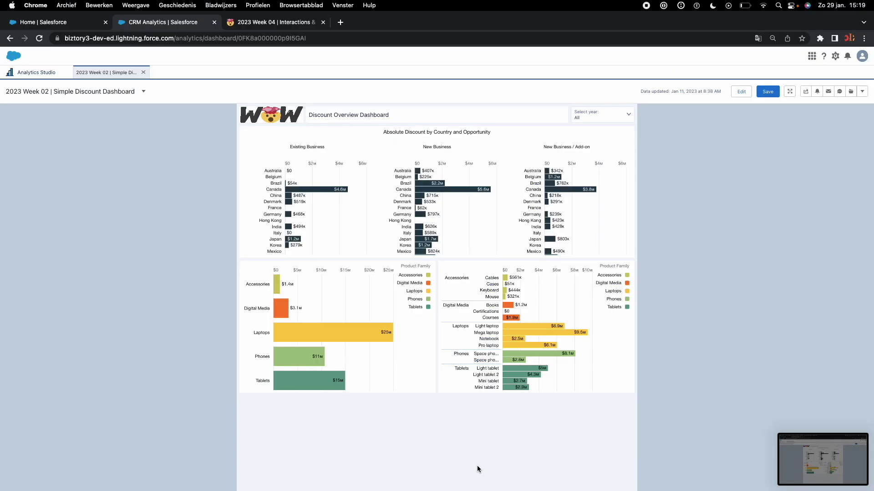
- Clone the Week 02 dashboard into a new tab and copy the Week 04 challenge title
left_click(862, 91)
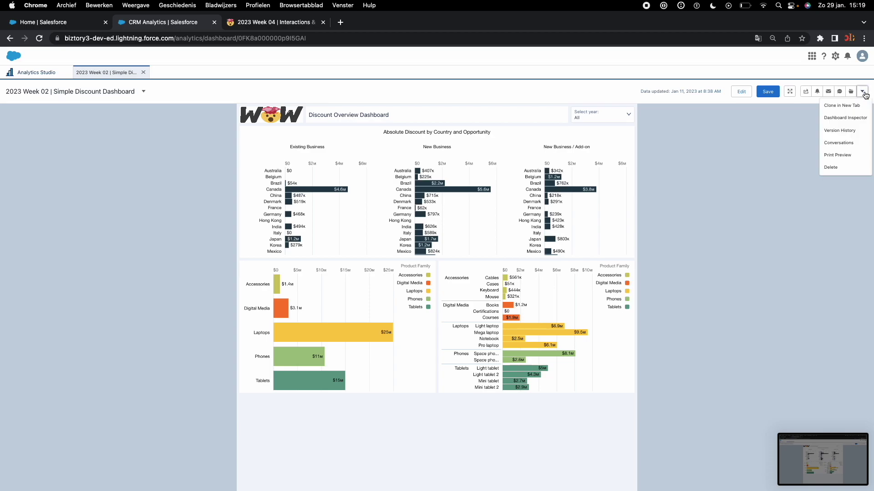
left_click(846, 105)
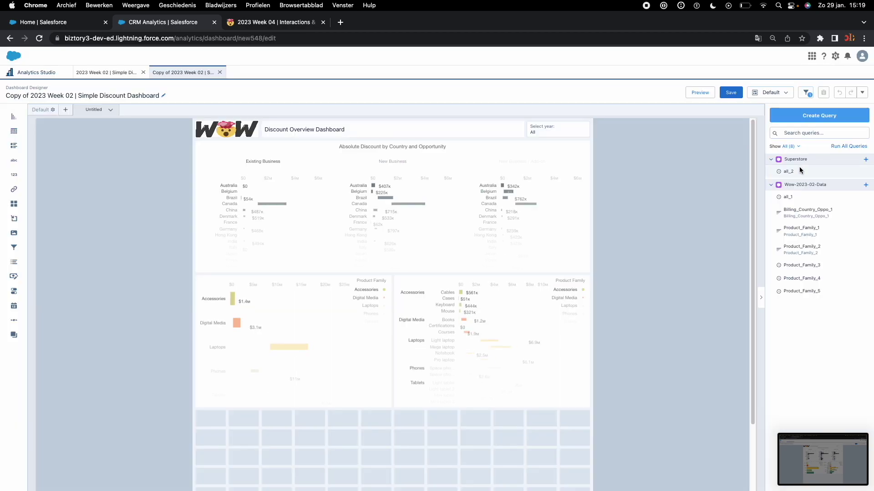
left_click(273, 22)
left_click_drag(258, 128, 207, 113)
key("super+c")
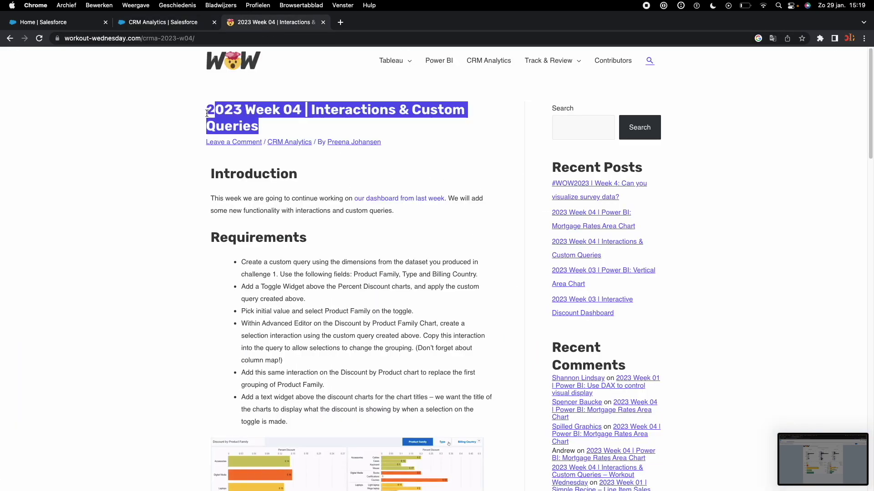
- Rename the clone '2023 Week 04 | Interactions & Custom Queries', save it, and close the Week 02 tab
left_click(178, 23)
left_click(91, 95)
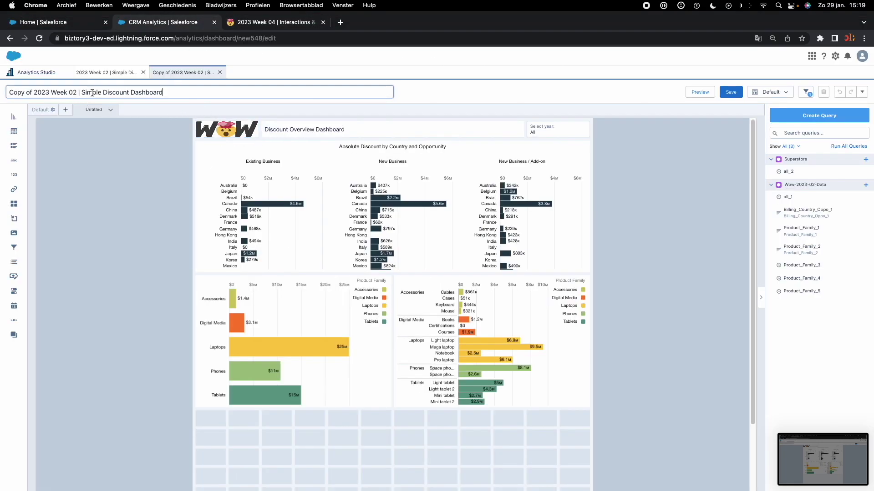
key("super+a")
key("super+v")
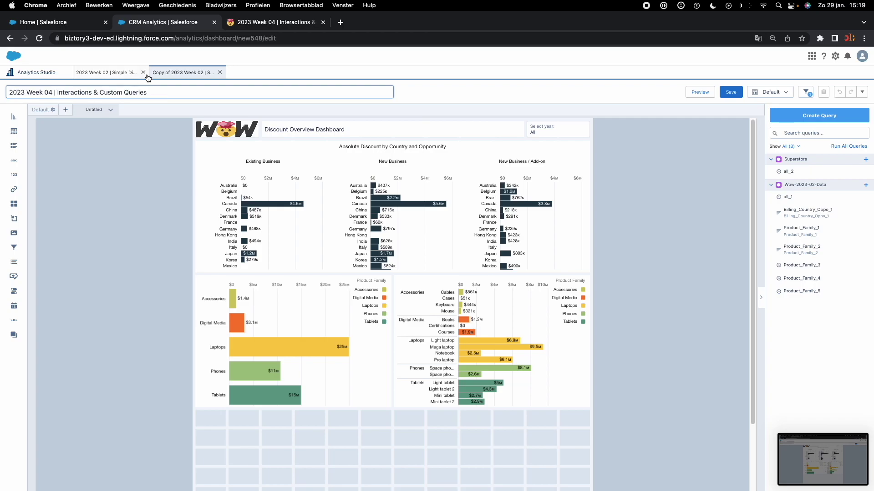
left_click(737, 95)
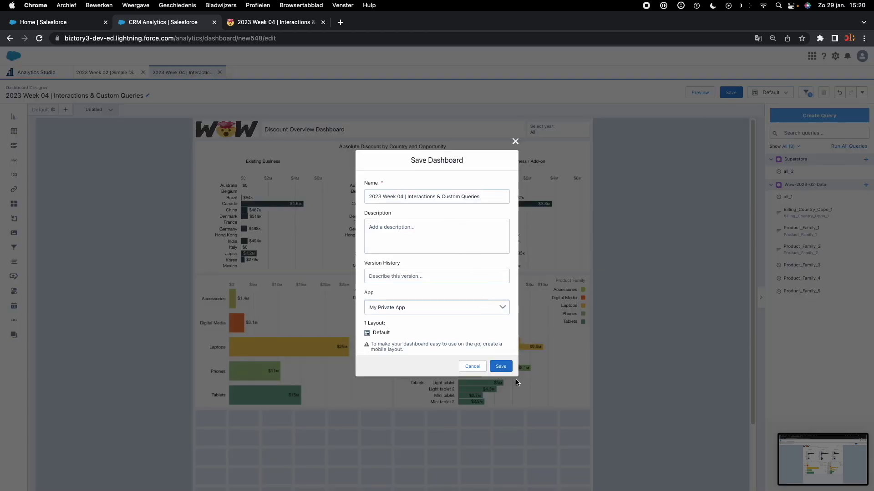
left_click(502, 367)
left_click(143, 72)
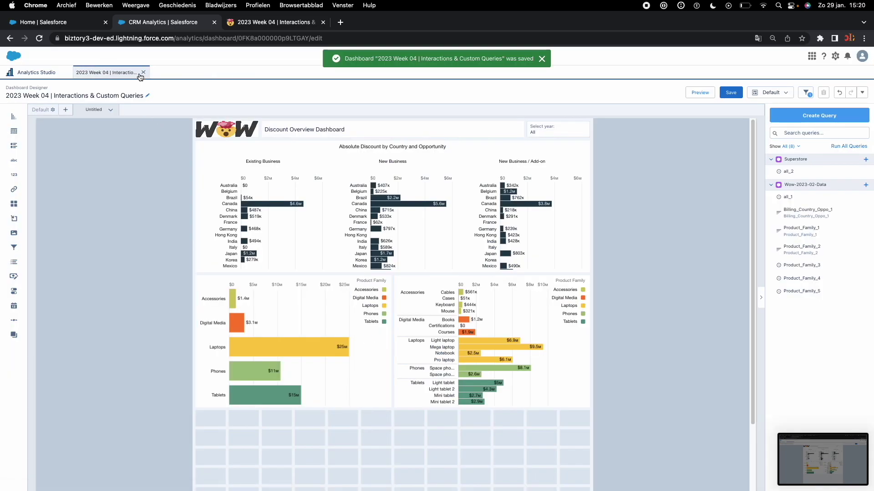
- Delete the country discount chart, the Discount Overview Dashboard title and the WOW logo
left_click(325, 259)
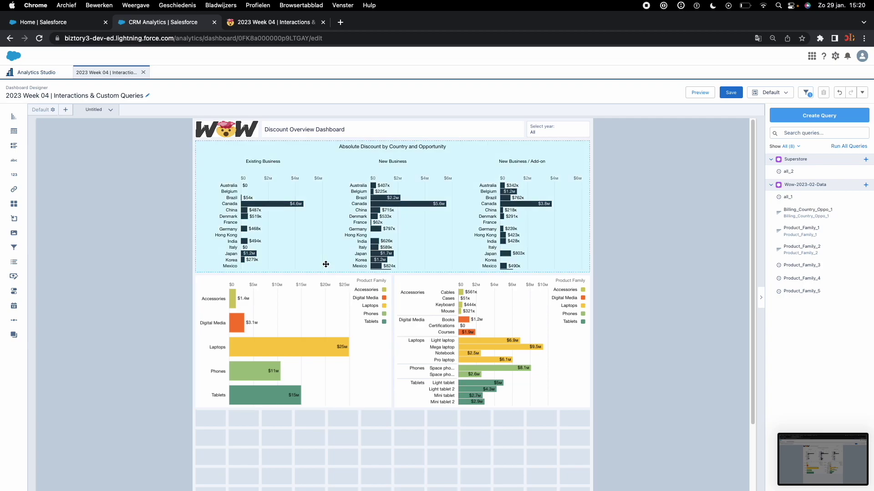
key("Delete")
left_click(302, 122)
key("Delete")
left_click(240, 133)
key("Delete")
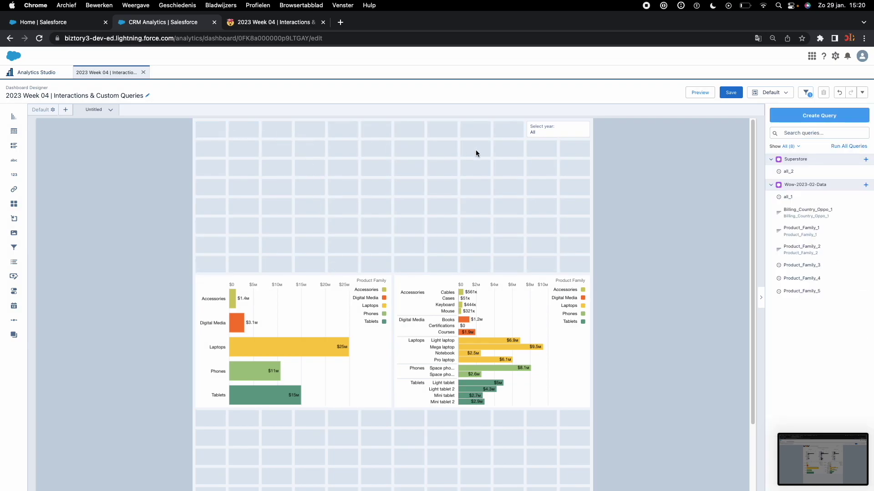
- Remove the year selector with its global filter and move both remaining charts to the top row
left_click(552, 133)
key("Delete")
left_click(397, 356)
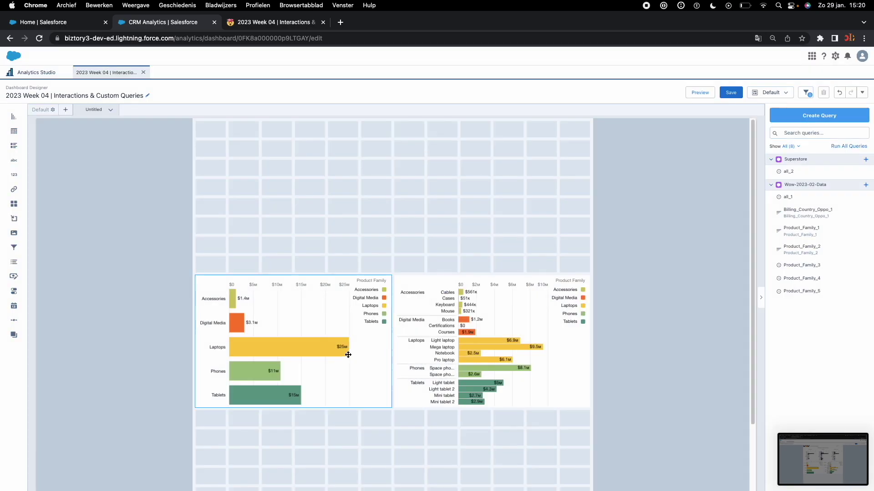
left_click_drag(348, 355, 340, 222)
left_click_drag(474, 334, 476, 202)
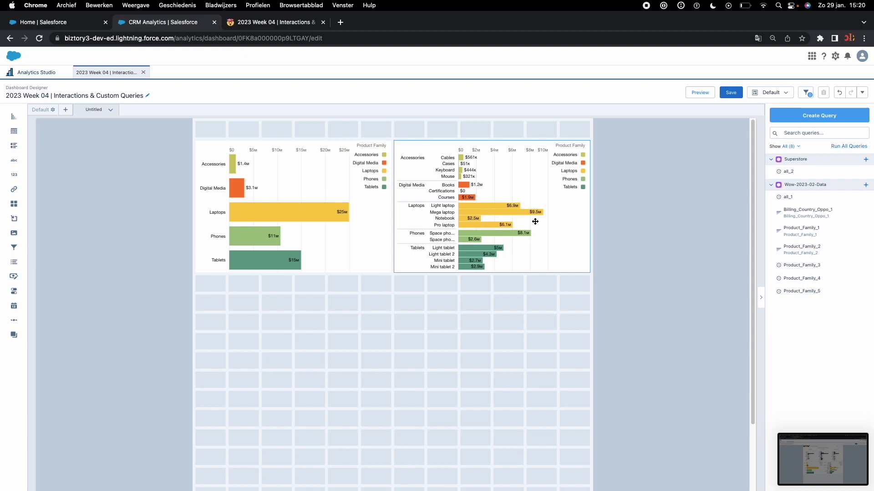
- Start a new custom query instead of a dataset query
left_click(822, 117)
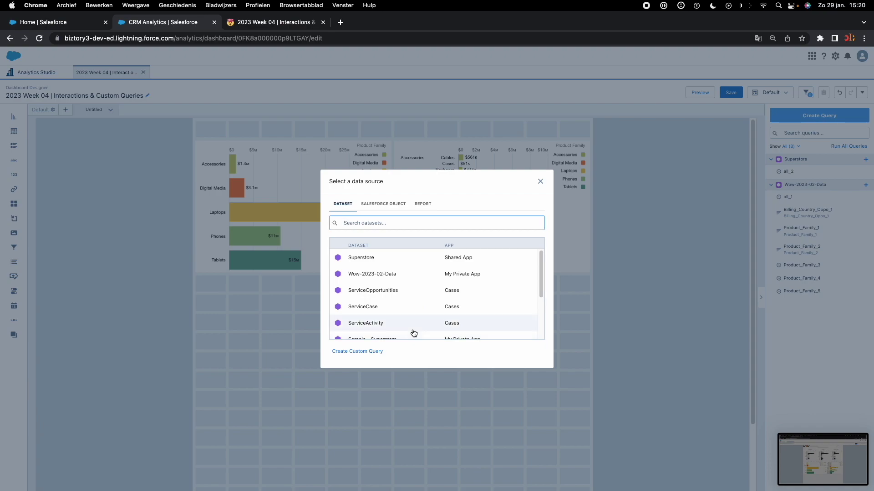
left_click_drag(540, 288, 539, 250)
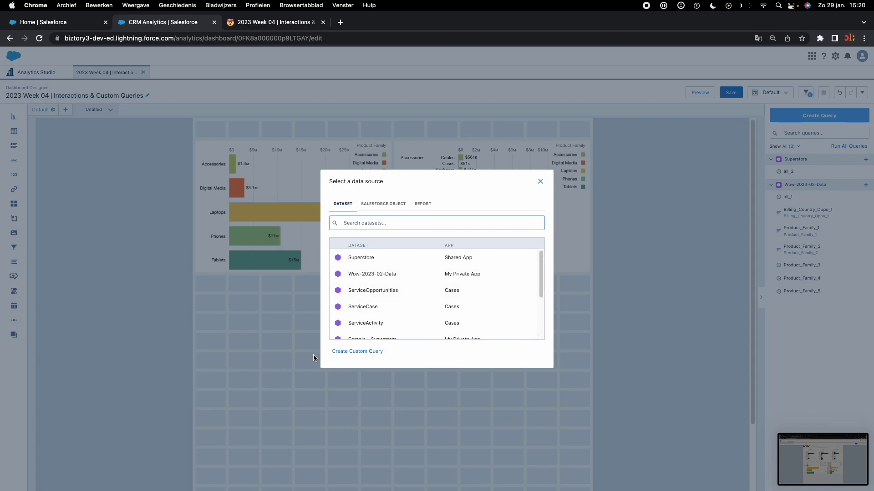
left_click(346, 353)
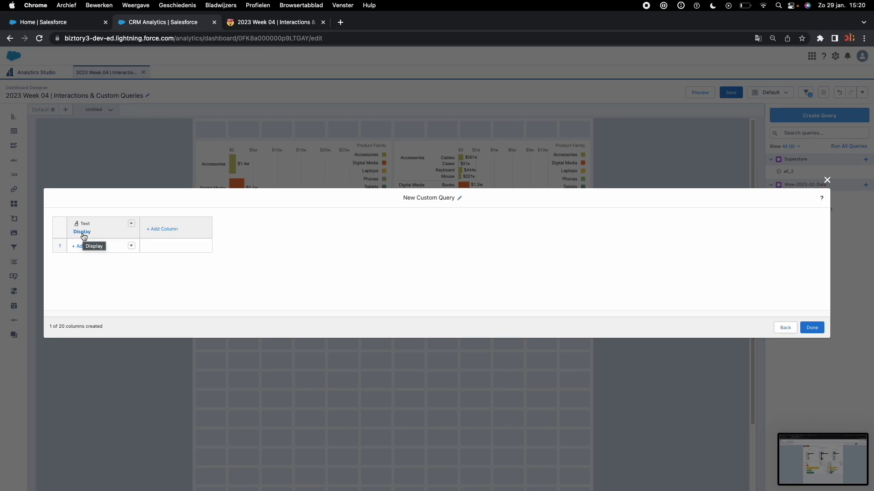
- Enter Product Family, Type and Billing Country as the Display column's rows
left_click(82, 246)
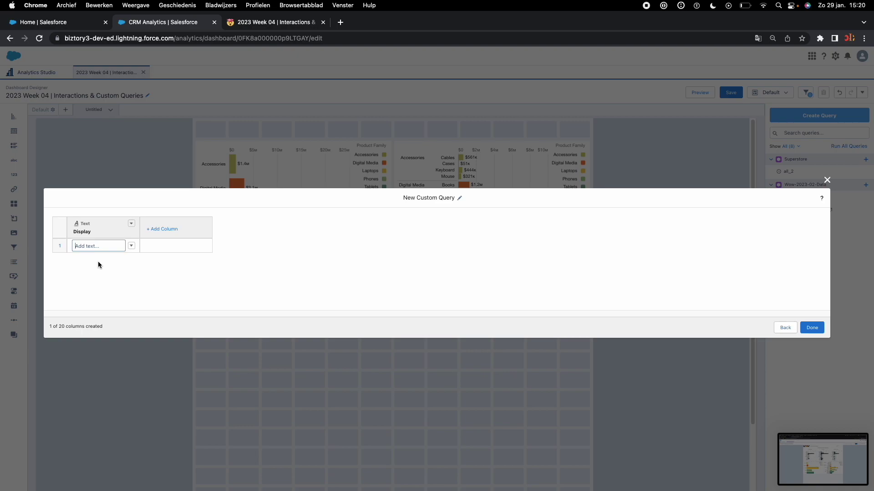
type("Product Family")
key("Return")
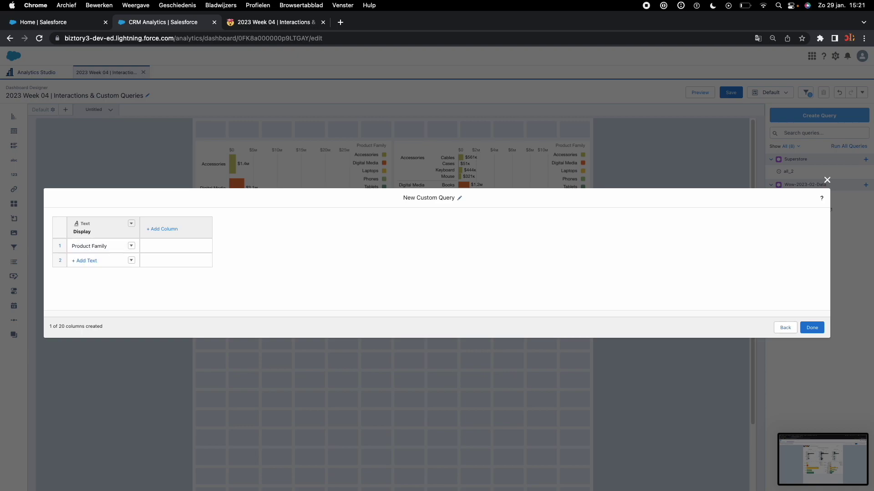
left_click(93, 260)
type("Type")
key("Return")
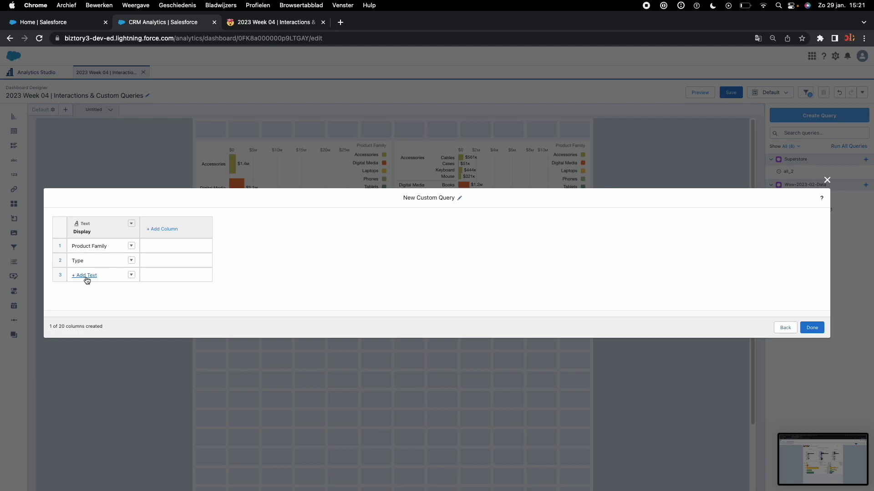
left_click(86, 276)
type("Billing Country")
key("Return")
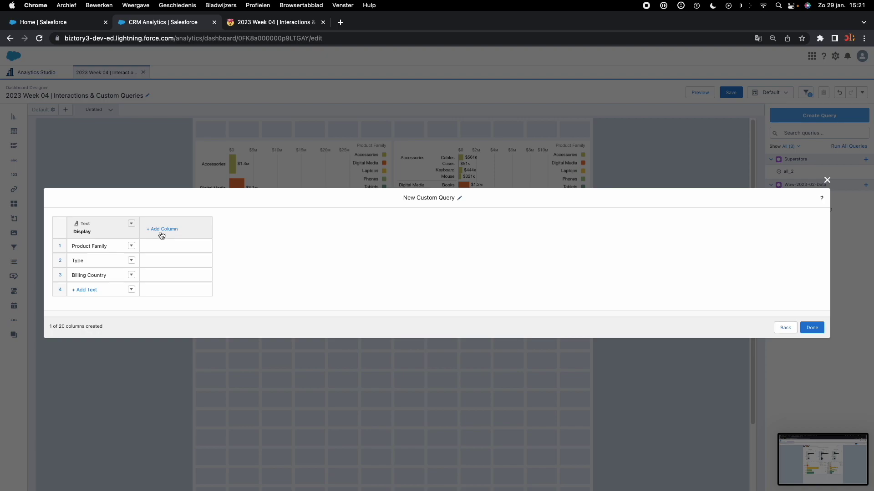
- Add a dataset dimension column to the query and name it 'Group buy'
left_click(162, 229)
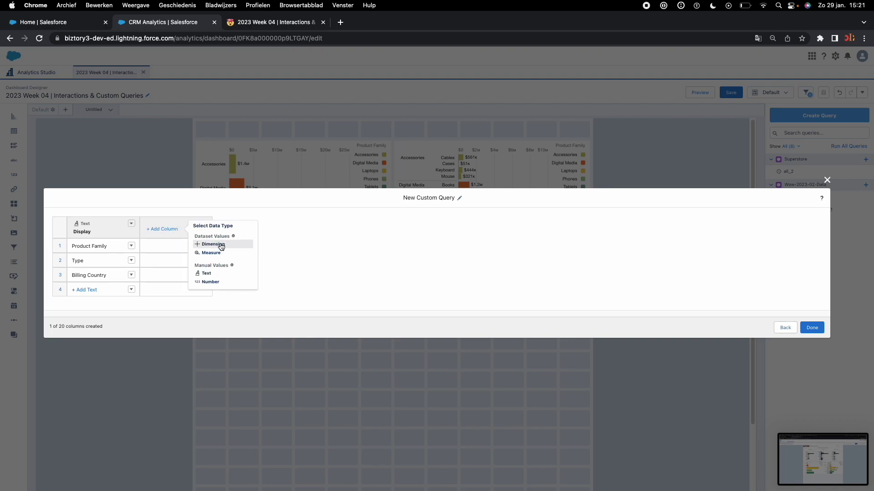
left_click(221, 246)
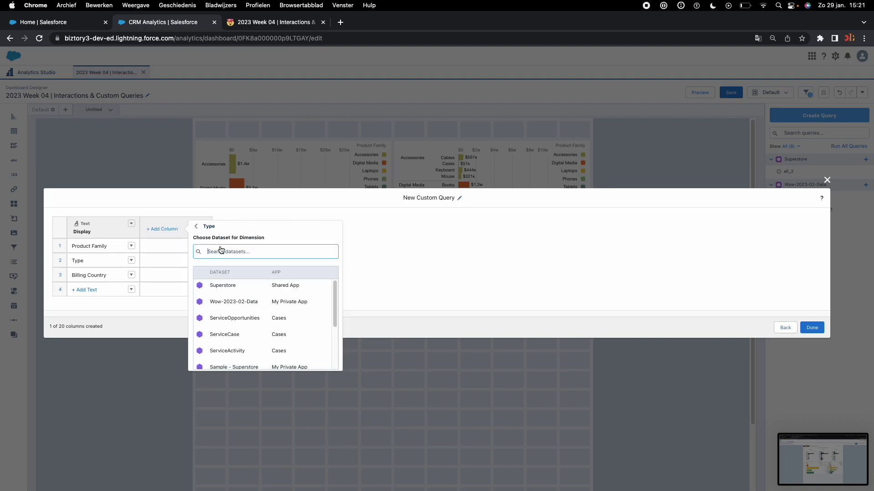
left_click(251, 302)
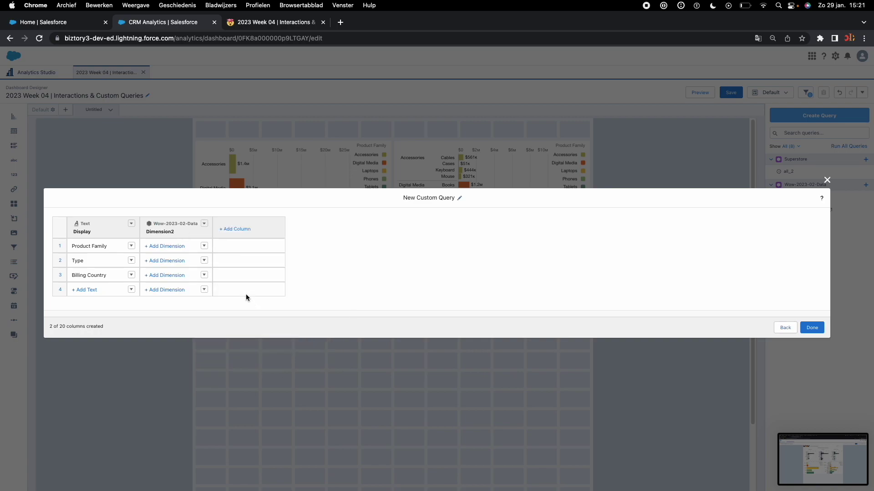
left_click(161, 233)
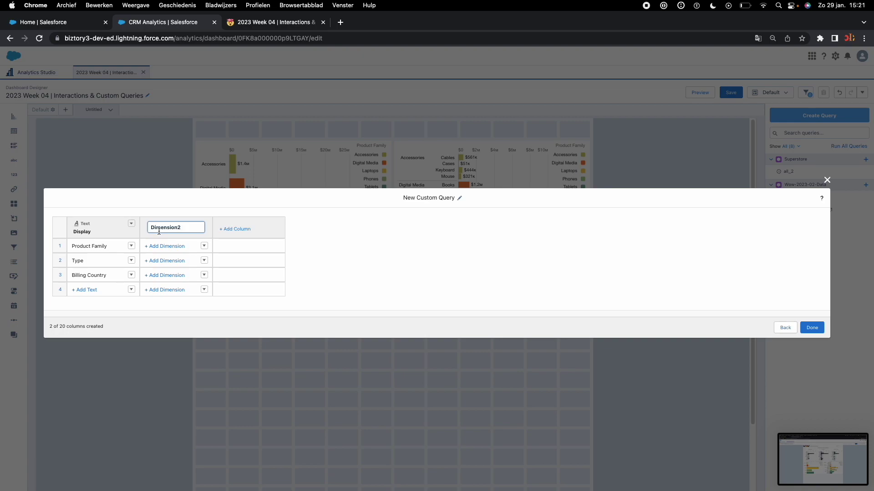
key("BackSpace")
key("BackSpace")
key("BackSpace")
type("Group buy")
key("Return")
- Map the rows to Product Family, Opportunity Type and Billing Country fields, and finish the query
left_click(160, 247)
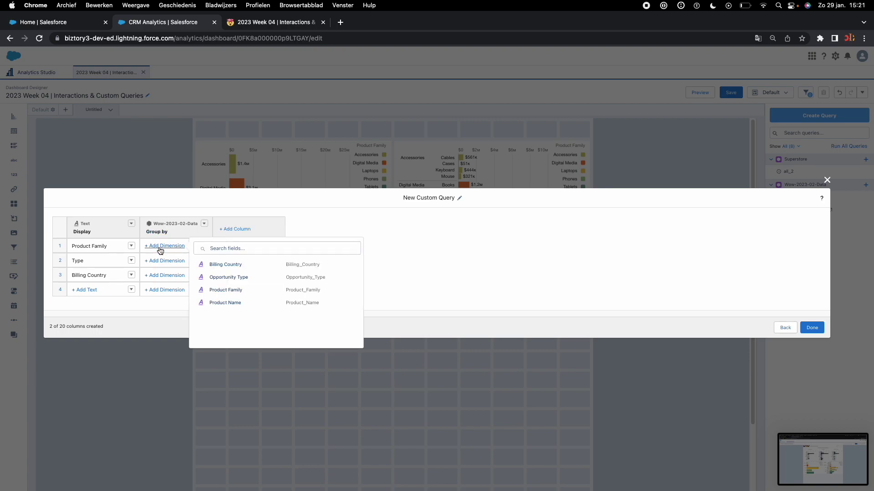
type("pr")
left_click(223, 264)
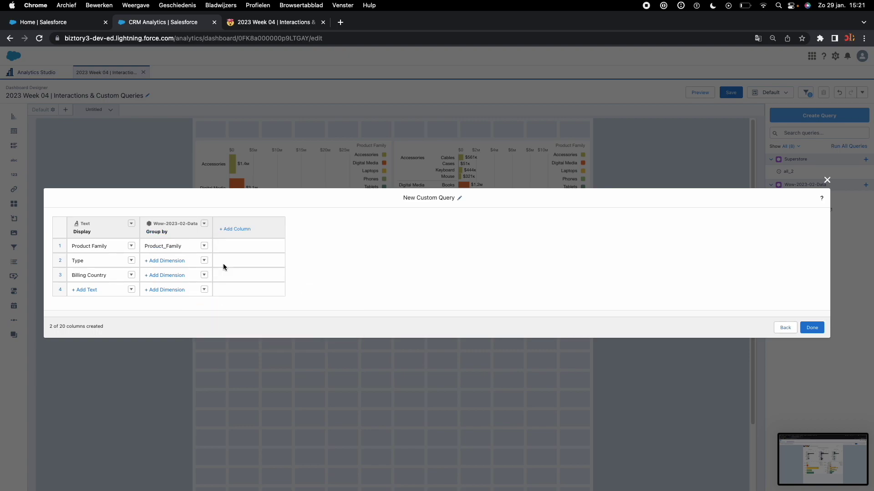
left_click(164, 263)
type("typ")
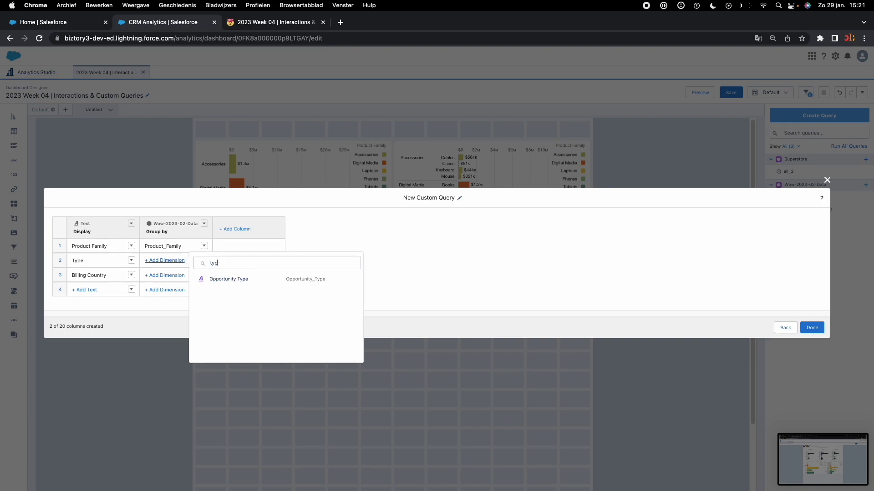
left_click(214, 278)
left_click(169, 275)
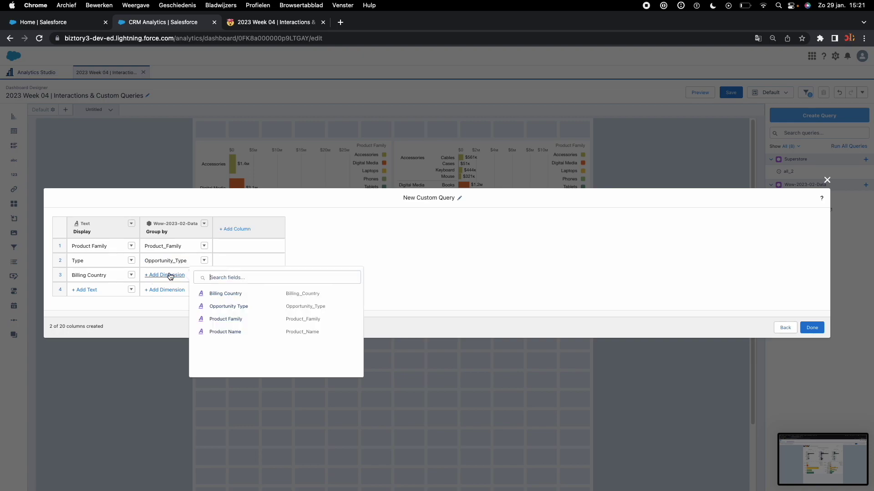
type("bl")
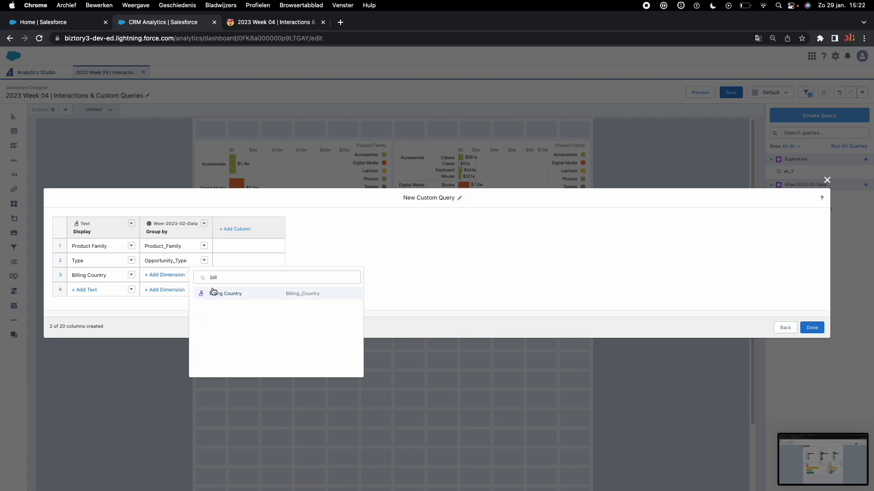
left_click(220, 294)
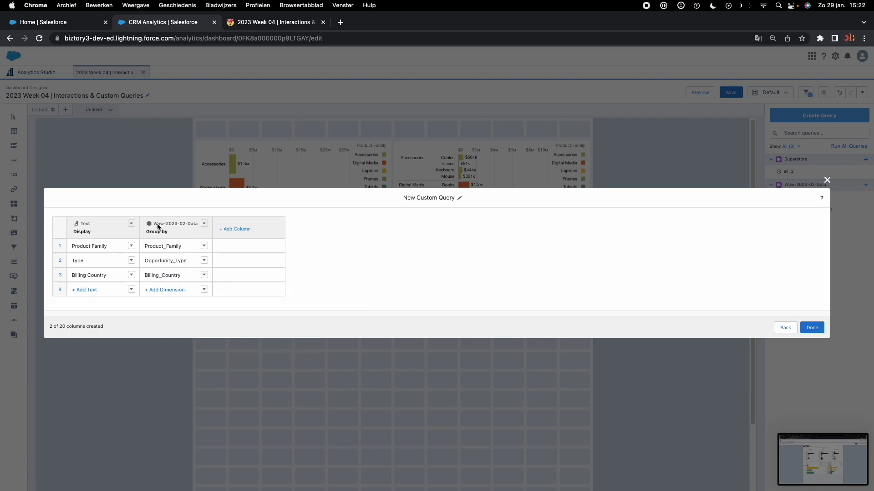
left_click(812, 327)
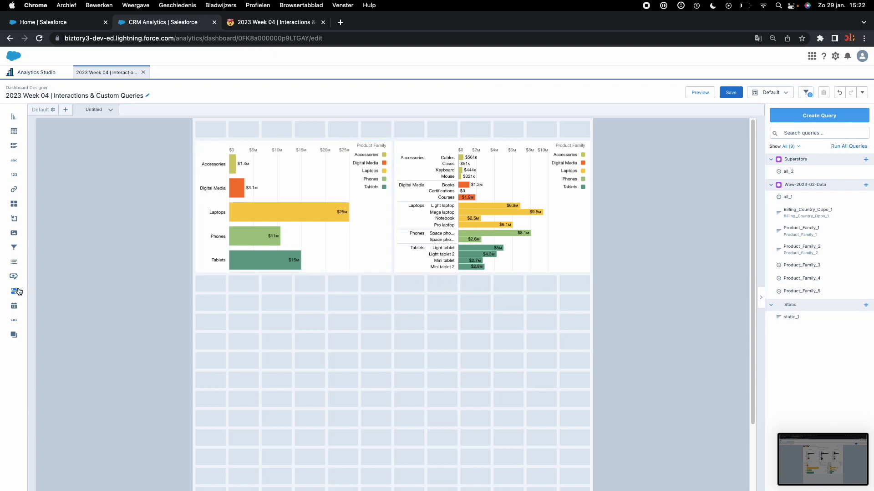
- Place a Toggle widget above the charts and bind the static_1 query to it
left_click_drag(18, 292, 212, 140)
left_click_drag(792, 318, 583, 136)
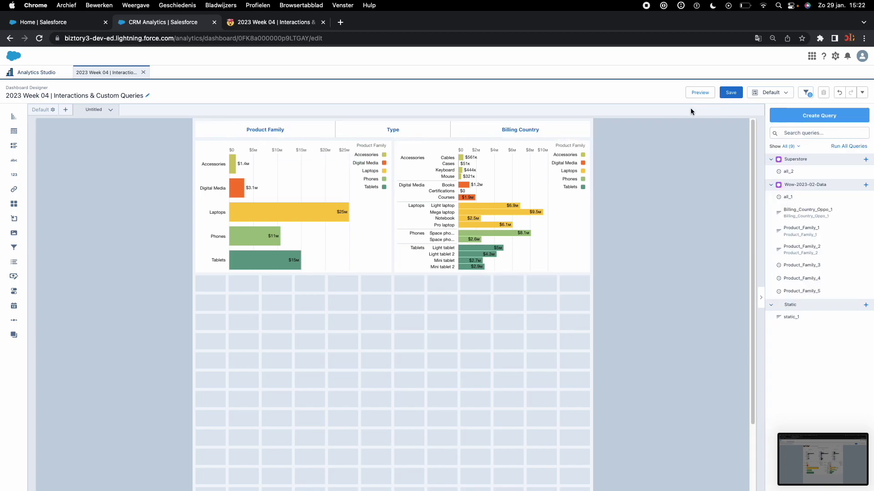
- In preview, cycle the toggle through Product Family, Type and Billing Country, ending on Product Family
left_click(700, 95)
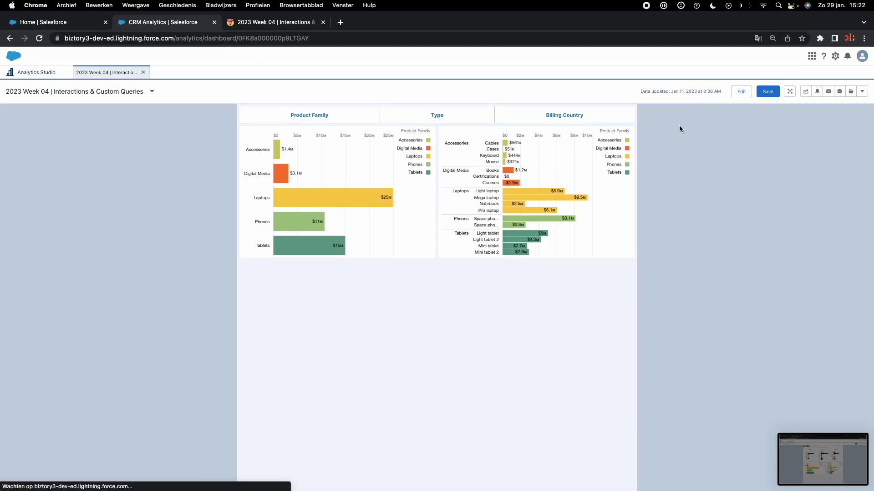
left_click(364, 113)
left_click(430, 119)
left_click(552, 119)
left_click(474, 120)
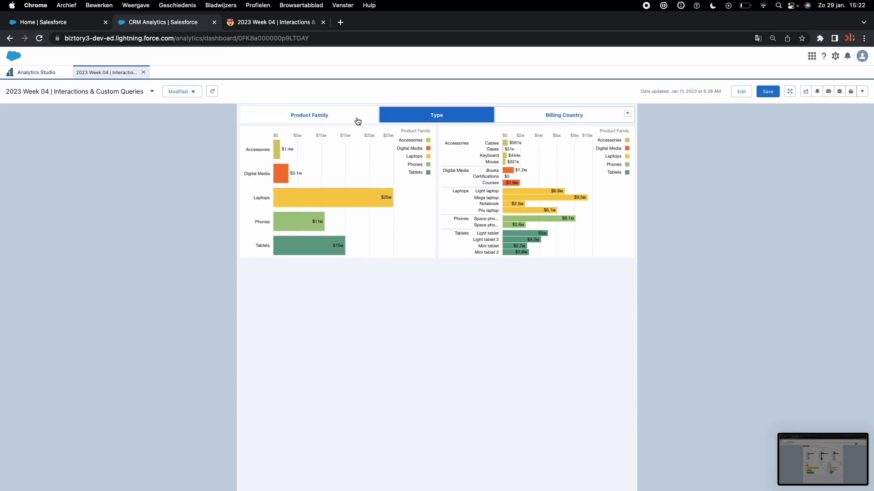
left_click(356, 119)
left_click(401, 119)
left_click(548, 116)
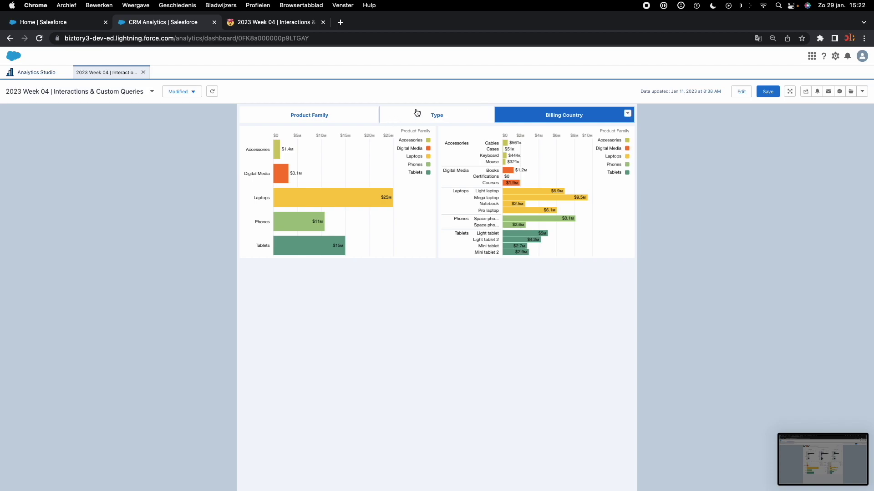
left_click(348, 114)
left_click(428, 113)
left_click(554, 122)
left_click(464, 121)
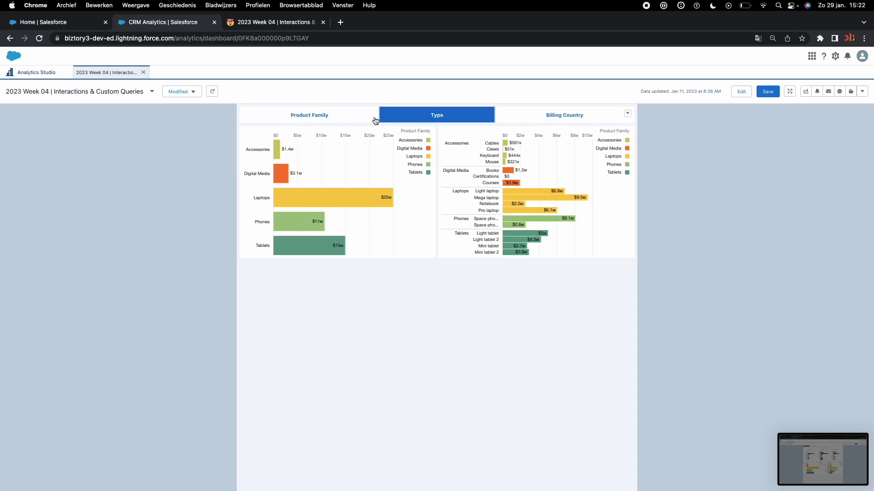
left_click(364, 119)
left_click(433, 117)
left_click(533, 117)
left_click(362, 113)
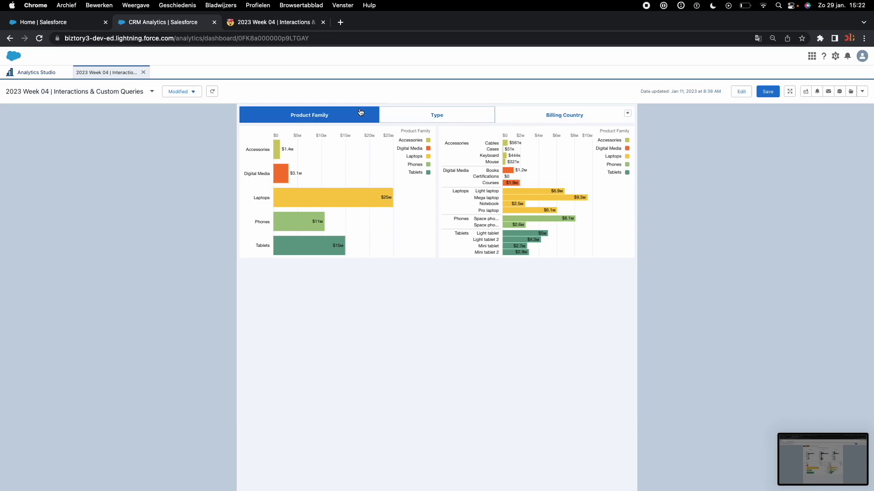
left_click(741, 95)
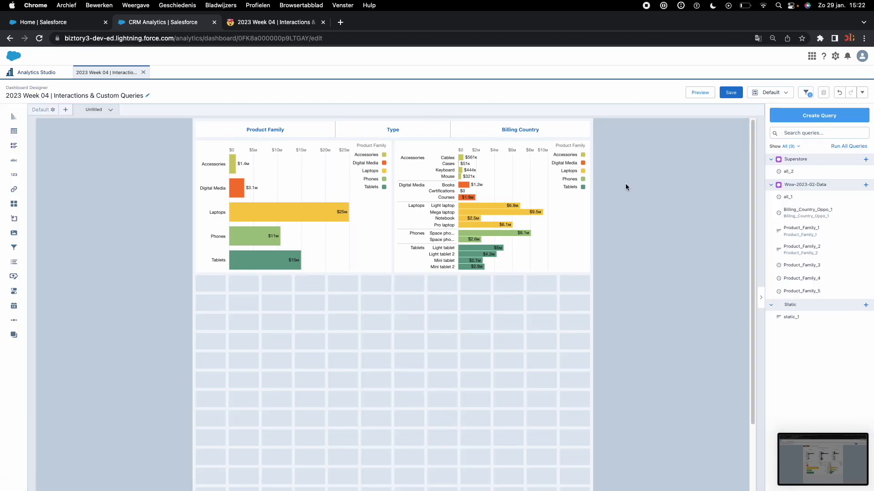
- Set the toggle's static_1 query Selection Type to Single selection (required)
left_click(487, 130)
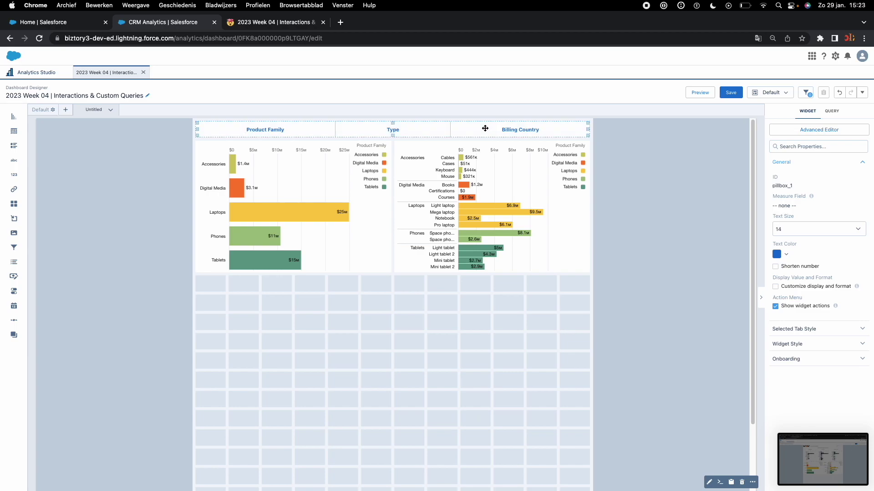
left_click(831, 112)
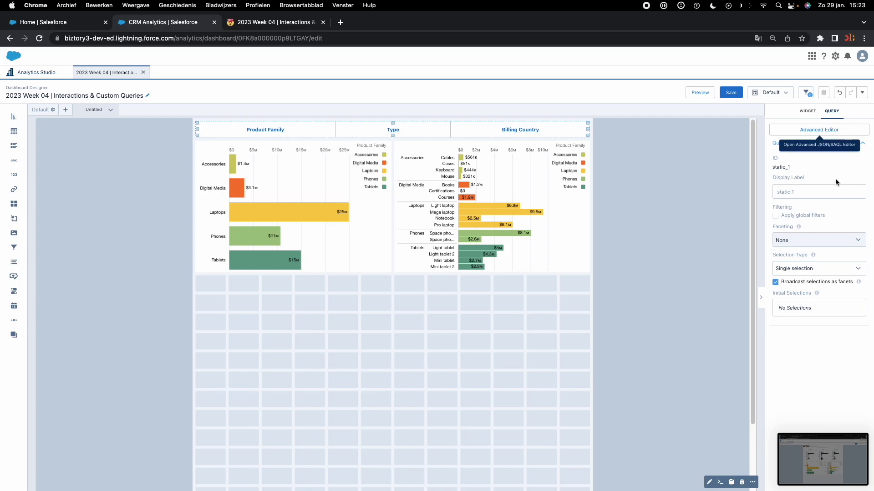
left_click(810, 272)
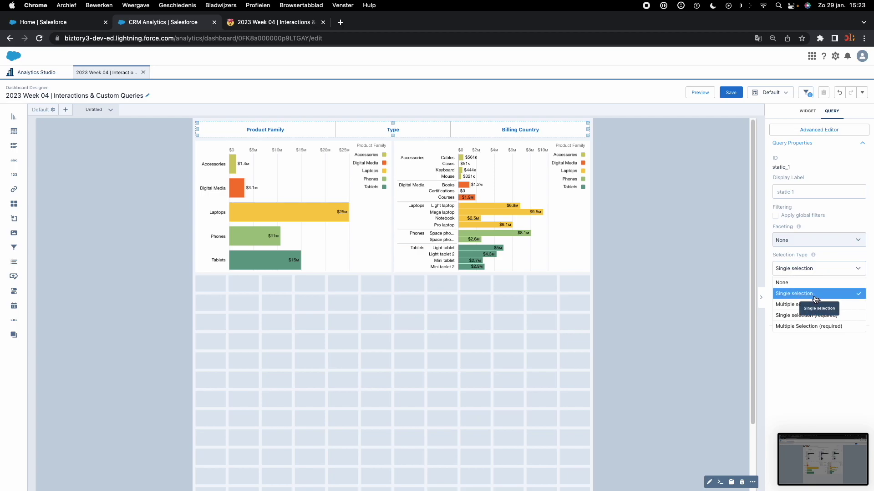
left_click(820, 316)
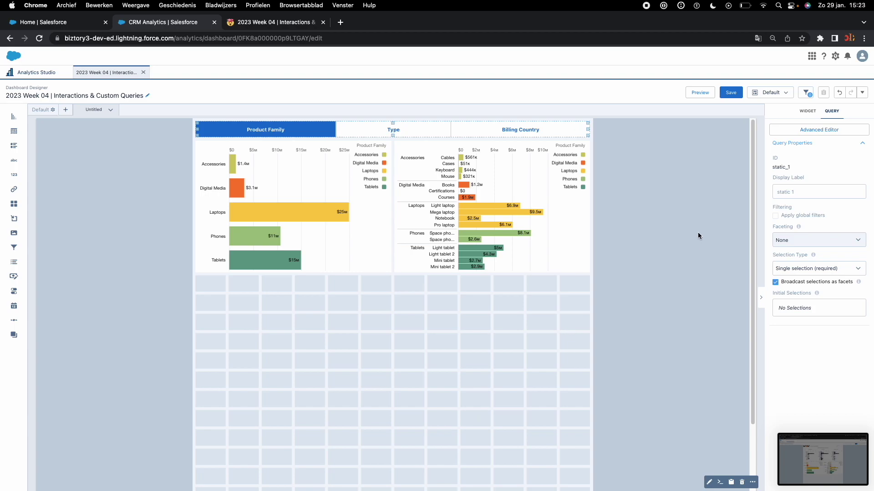
- Save the dashboard, then review its JSON definition and close it without changes
left_click(731, 93)
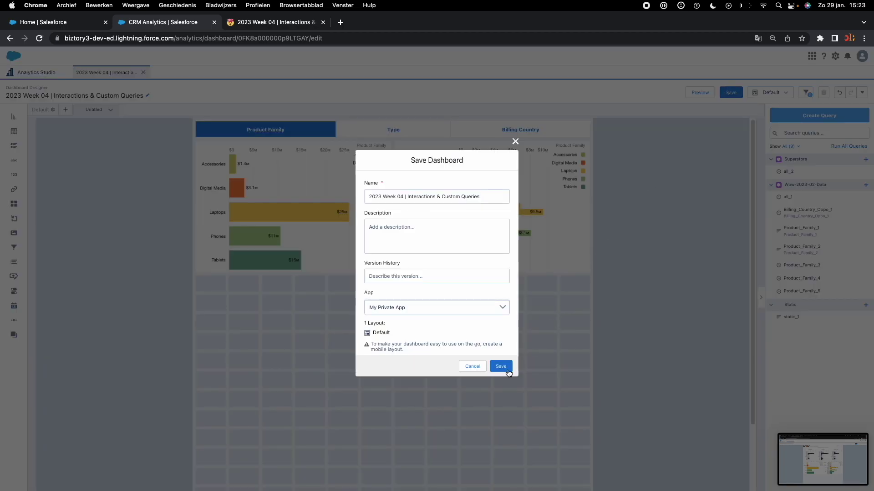
left_click(505, 369)
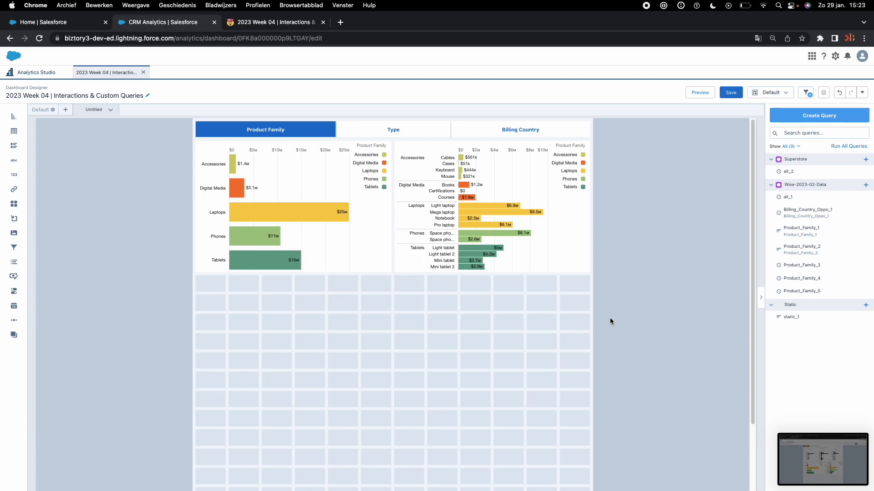
key("super+e")
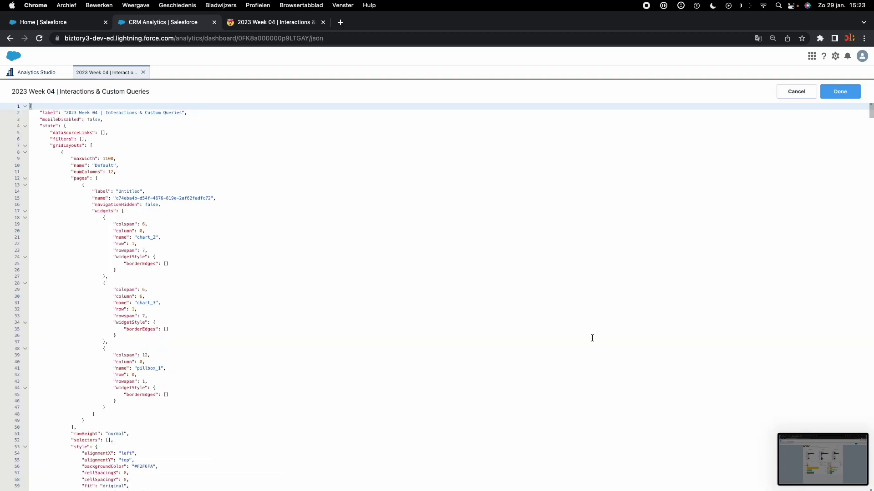
scroll(577, 355, "down", 5)
scroll(569, 364, "down", 20)
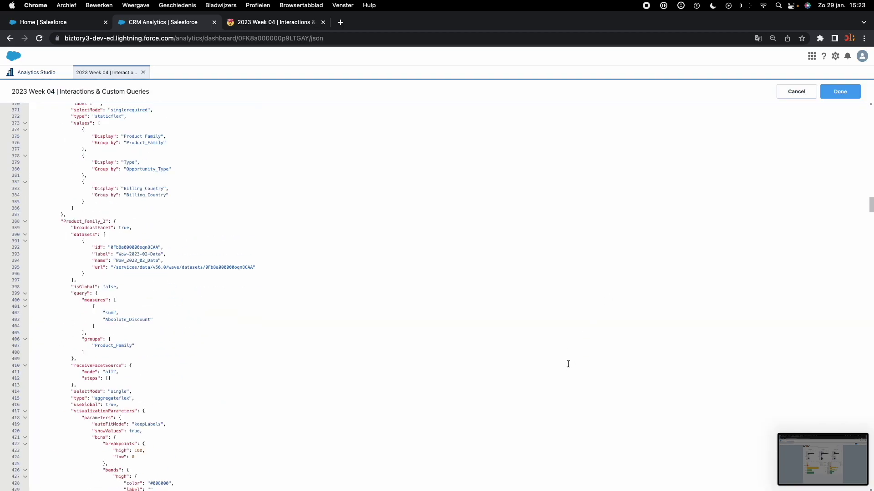
scroll(568, 364, "down", 20)
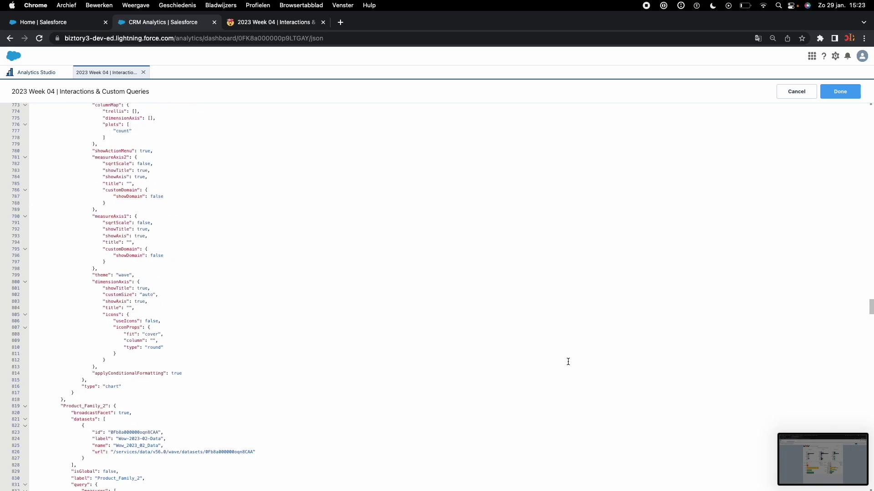
left_click(794, 93)
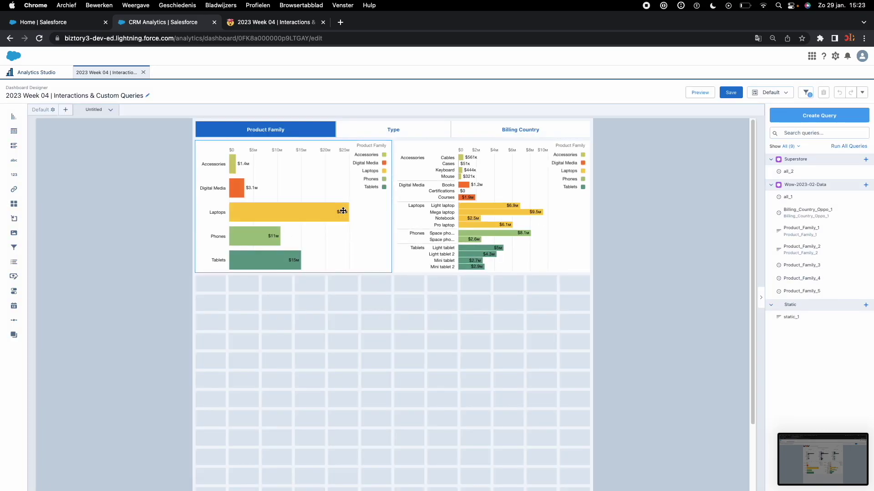
- Open the Advanced Editor for chart_2, the Product Family bar chart
left_click(328, 190)
left_click(328, 189)
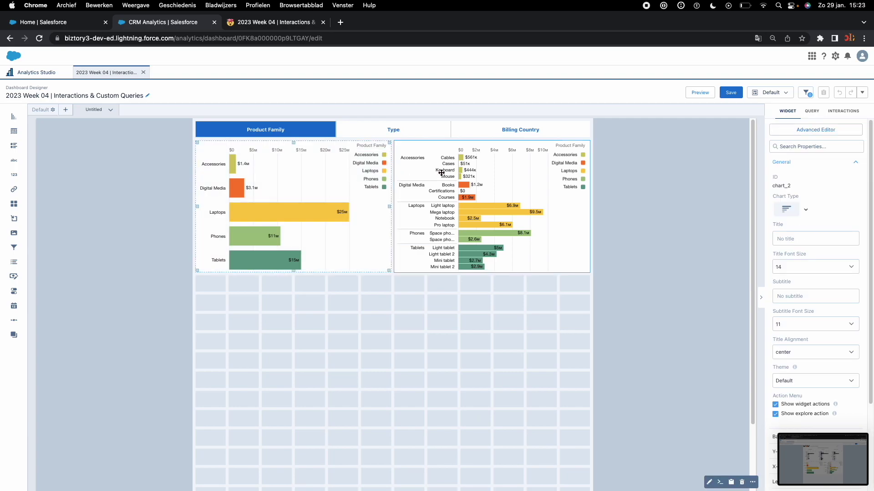
left_click(805, 132)
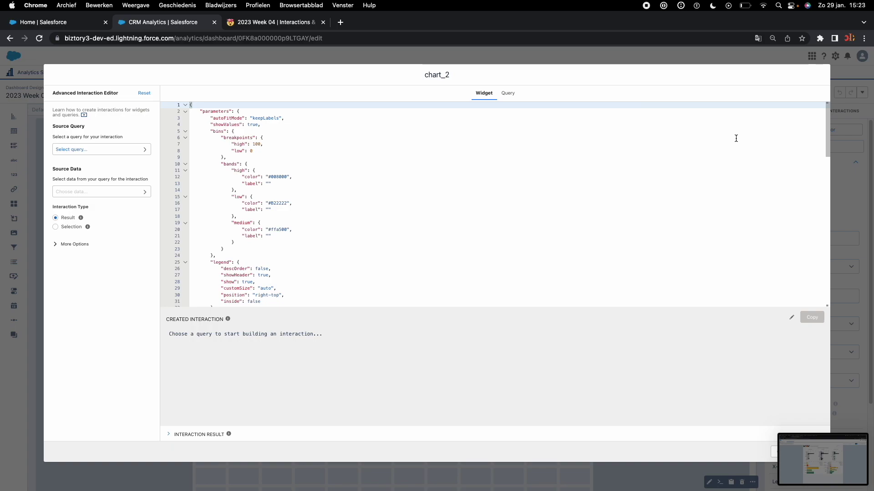
- Replace the Product_Family/sum_Absolute_Discount columnMap block in chart_2's widget JSON with null
left_click_drag(826, 139, 812, 238)
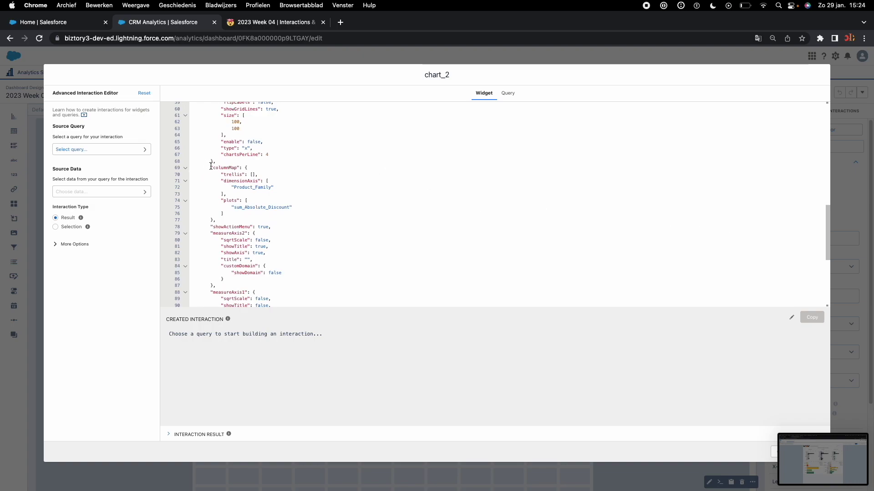
left_click_drag(210, 168, 235, 165)
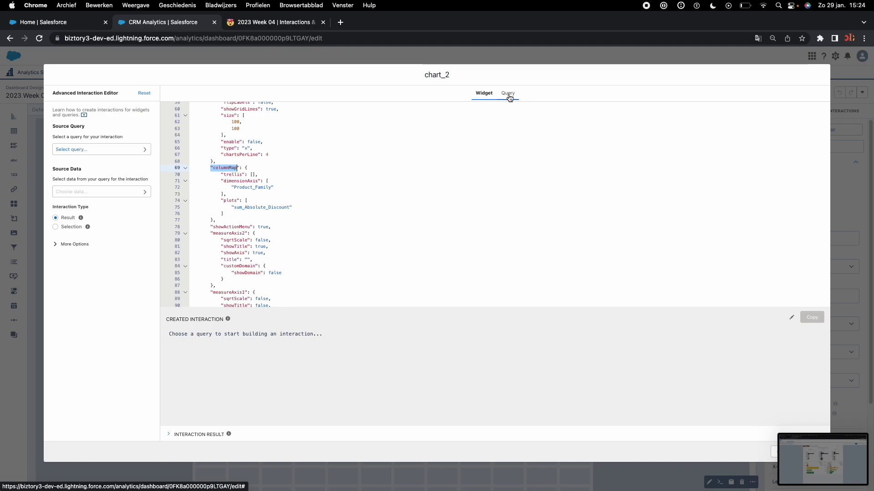
left_click(311, 161)
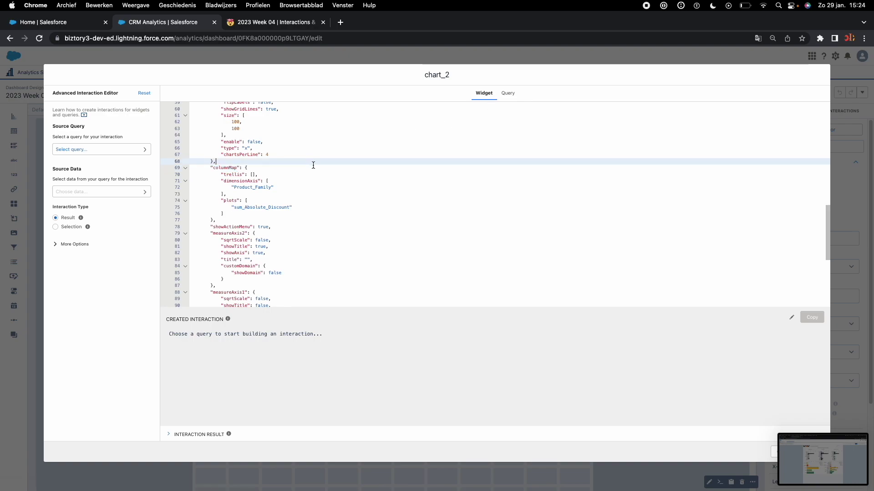
left_click(241, 168)
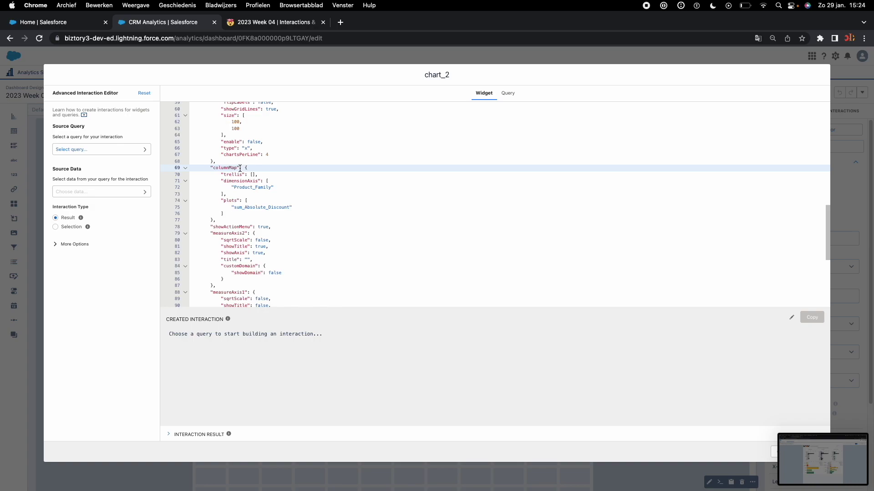
left_click(185, 168)
left_click(246, 169)
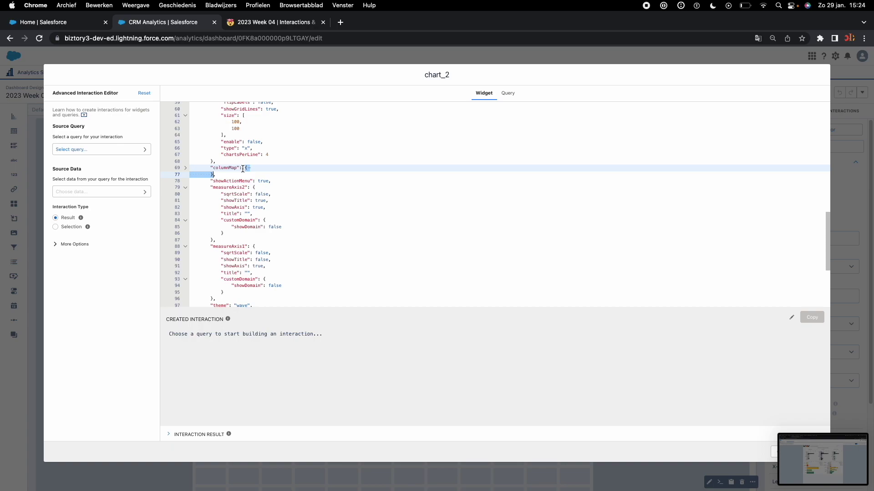
key("BackSpace")
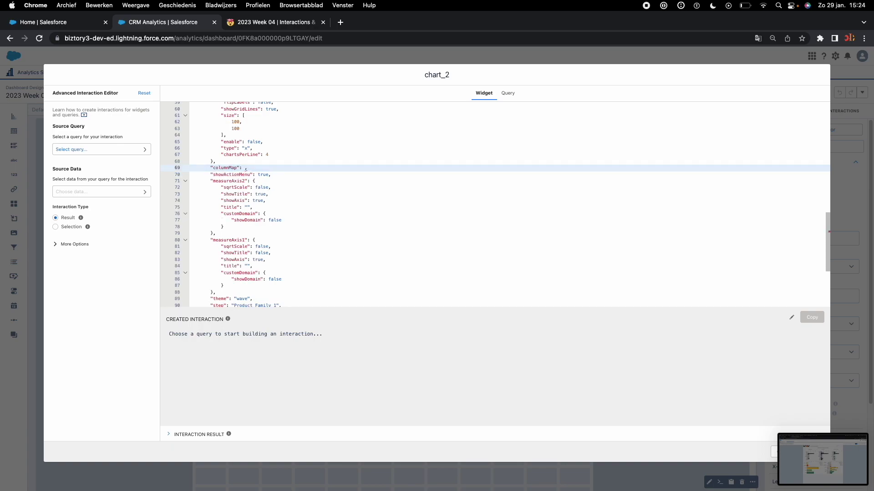
type("nu")
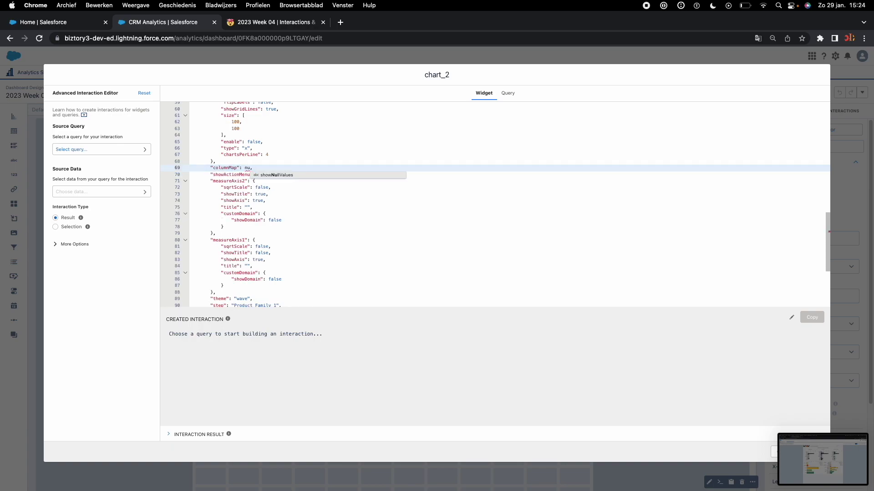
type("ll")
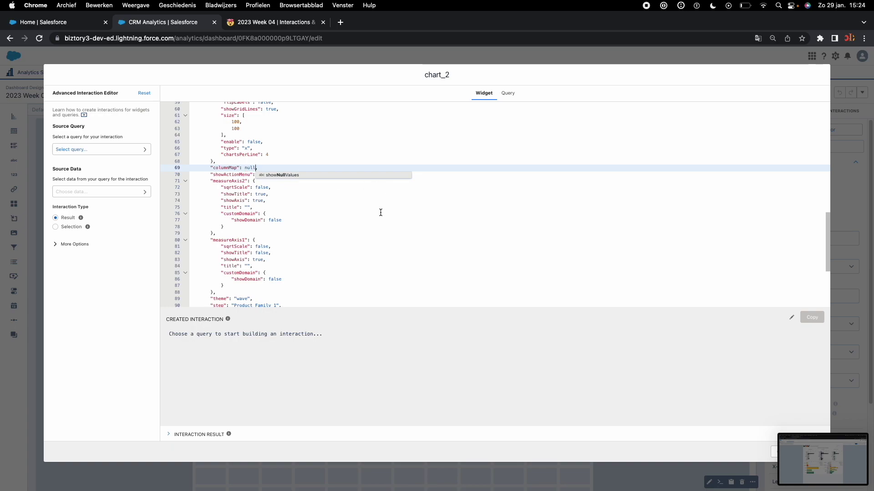
left_click(320, 201)
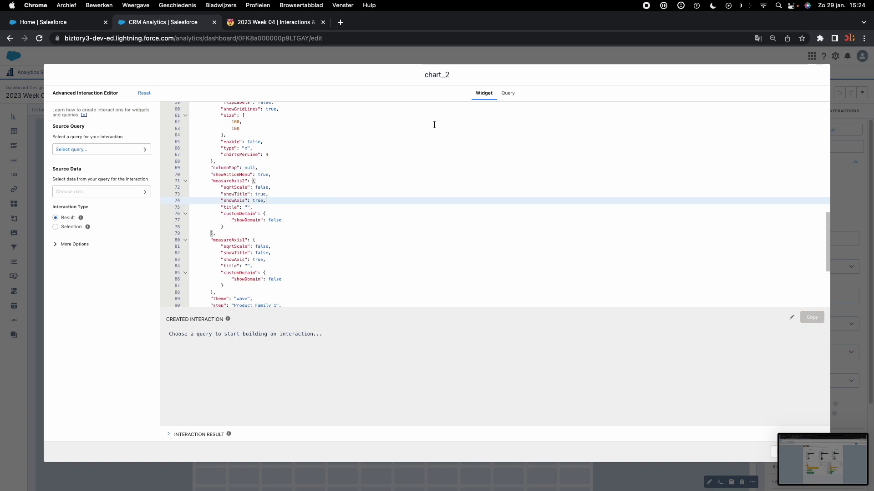
left_click(508, 93)
- Fold the columnMap block in chart_2's query JSON and replace it with null
scroll(433, 201, "down", 10)
scroll(433, 203, "down", 9)
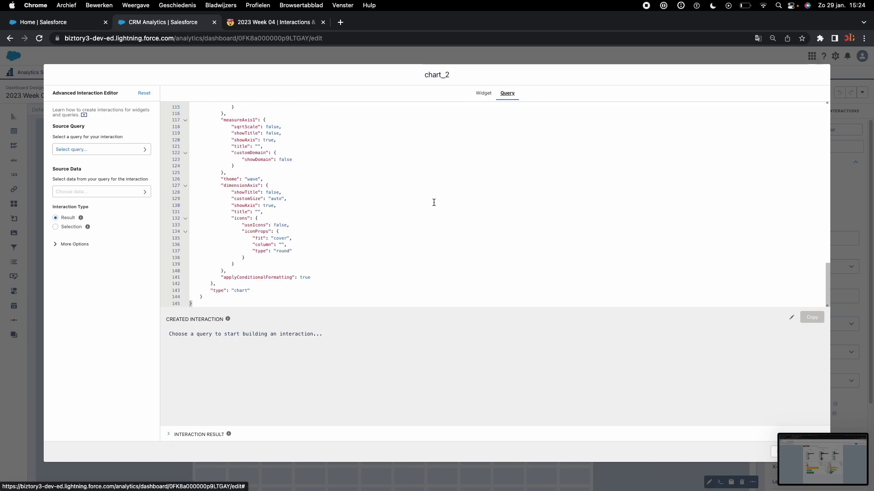
scroll(355, 239, "up", 2)
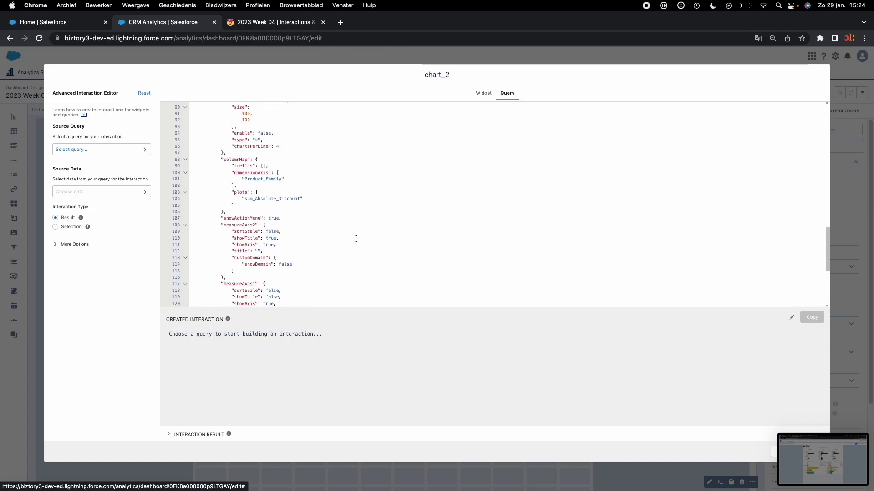
left_click(238, 179)
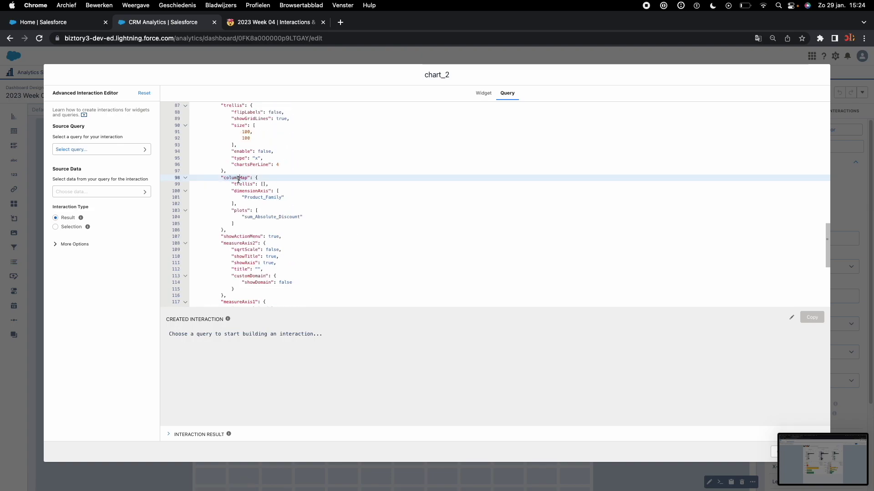
left_click(186, 179)
left_click_drag(223, 184, 260, 179)
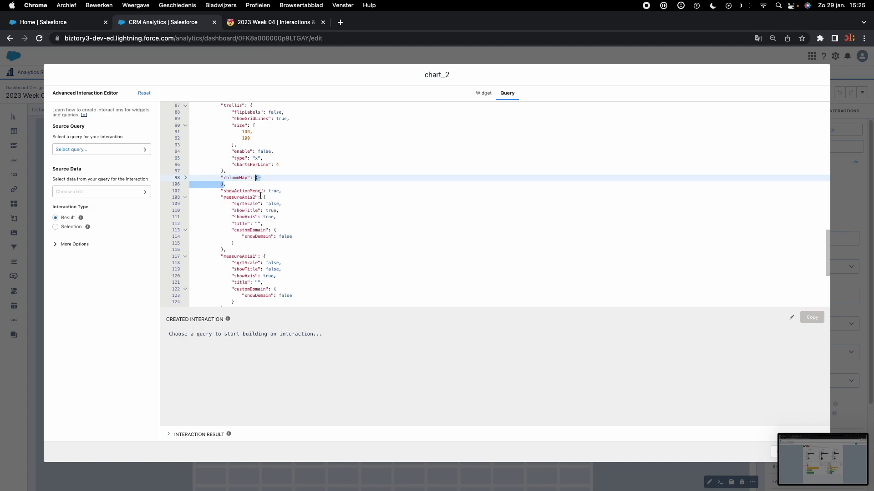
key("BackSpace")
type("null,")
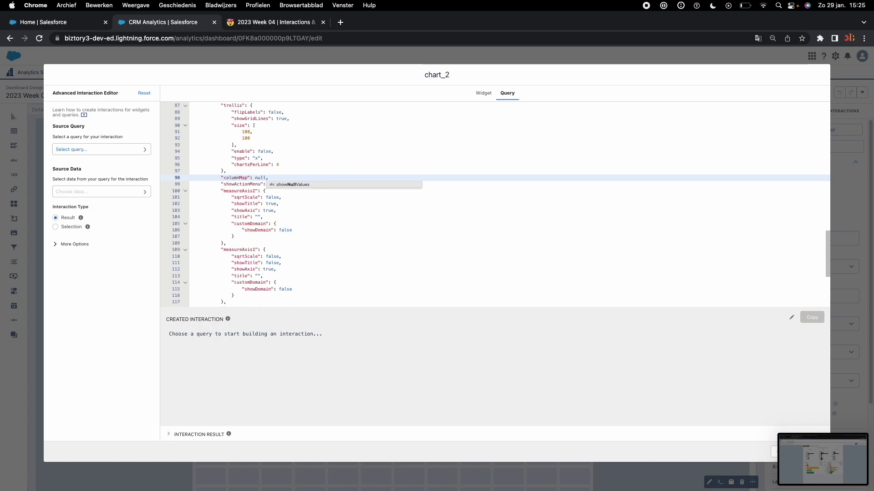
left_click(357, 224)
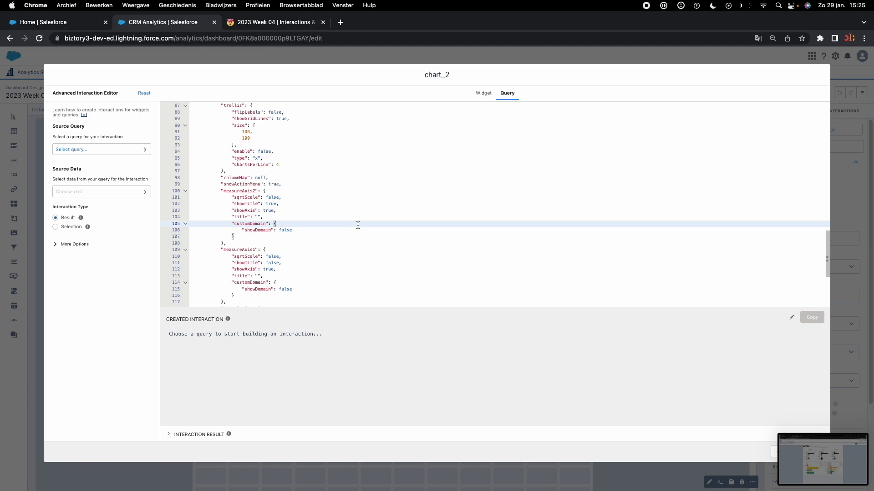
- Select the query's groups array holding Product_Family as the binding target
scroll(357, 226, "up", 10)
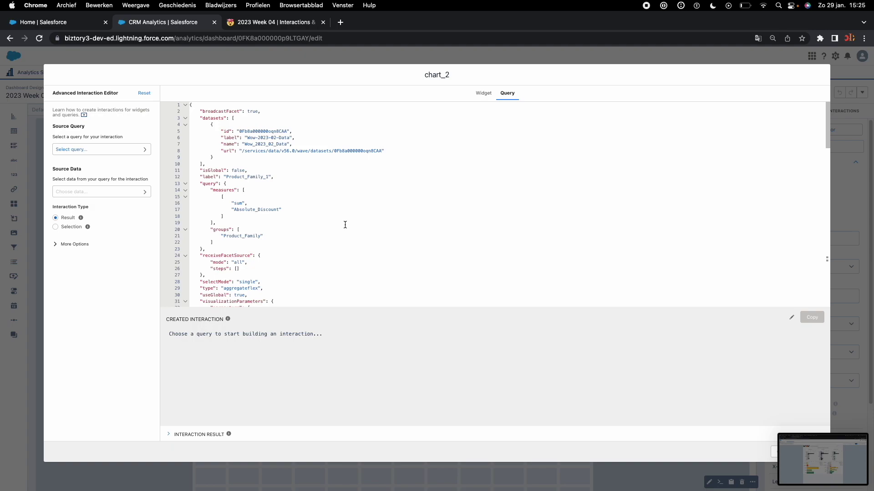
mouse_move(206, 229)
left_mouse_down()
mouse_move(260, 235)
mouse_move(221, 235)
left_mouse_up()
left_click(277, 236)
key("Down")
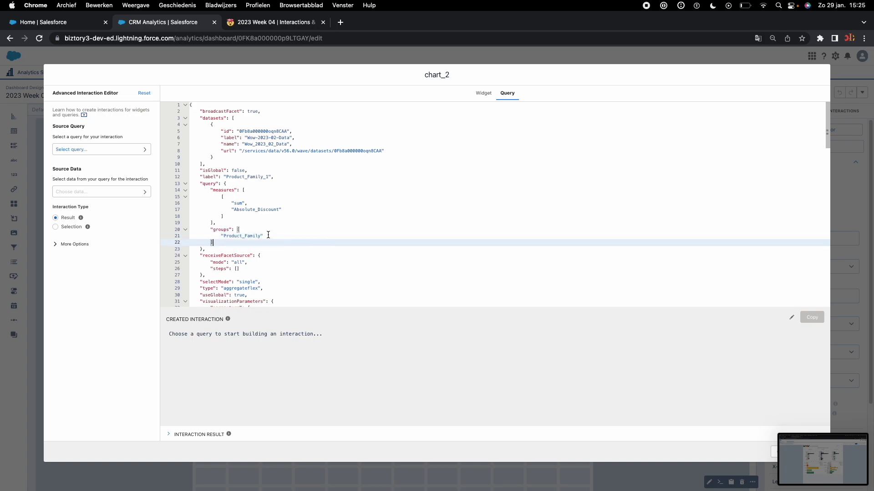
left_click_drag(264, 236, 220, 236)
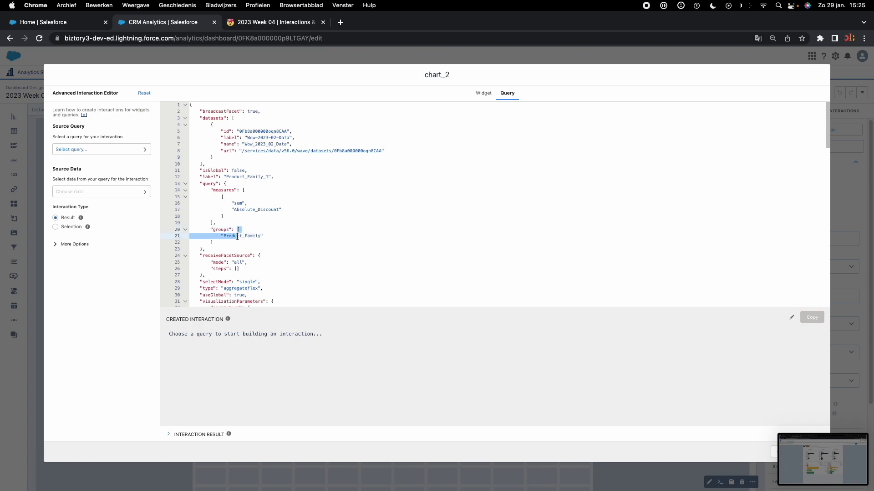
left_click_drag(236, 230, 235, 241)
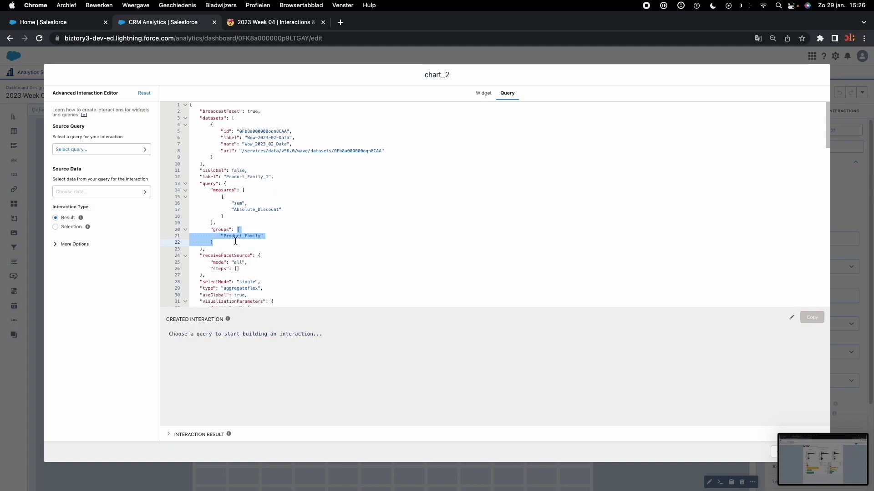
left_click(75, 150)
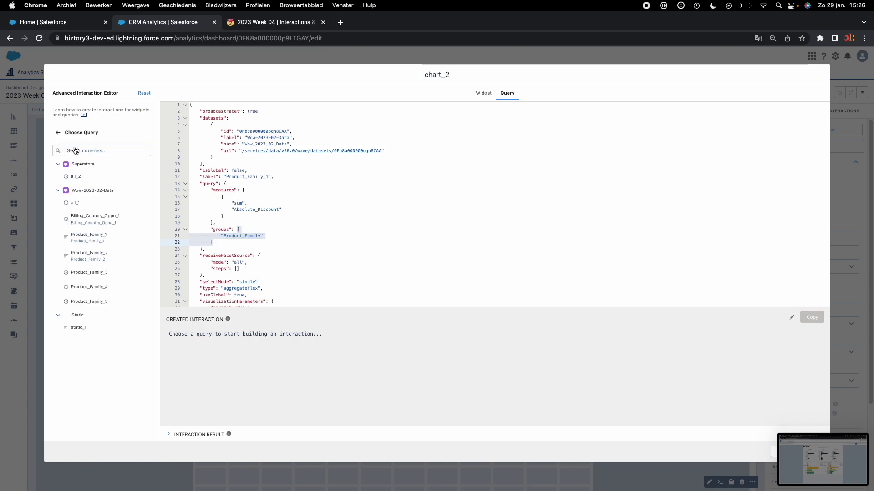
- Set the interaction's source to static_1, using its Group by column as source data
left_click(85, 330)
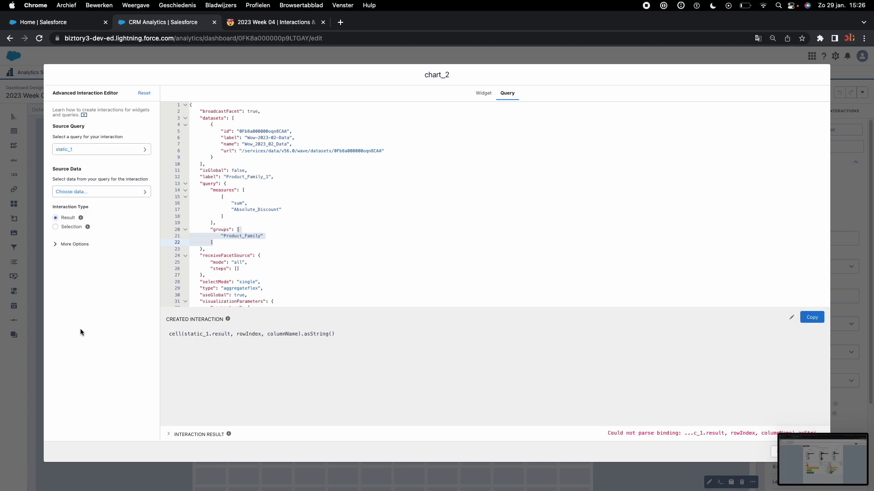
left_click(87, 192)
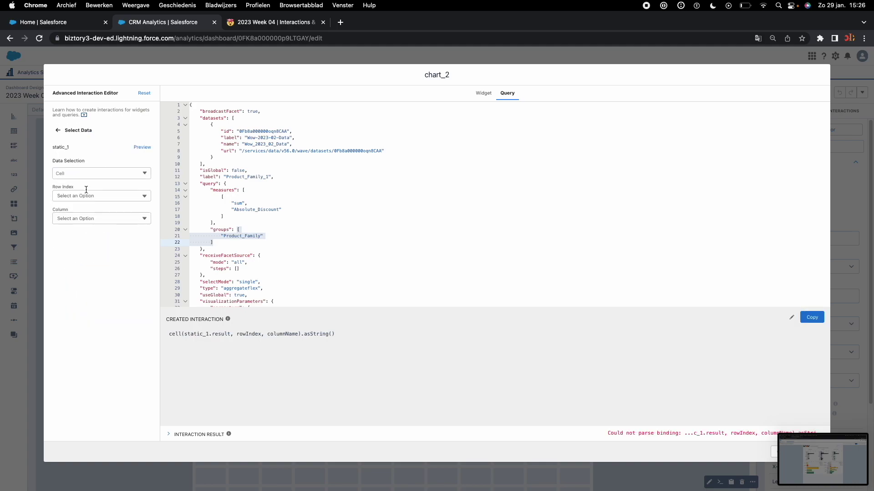
left_click(78, 173)
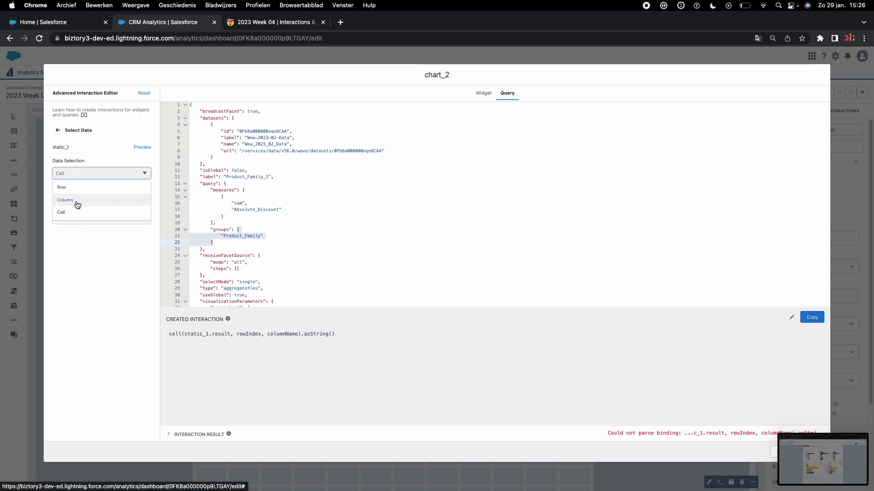
left_click(78, 200)
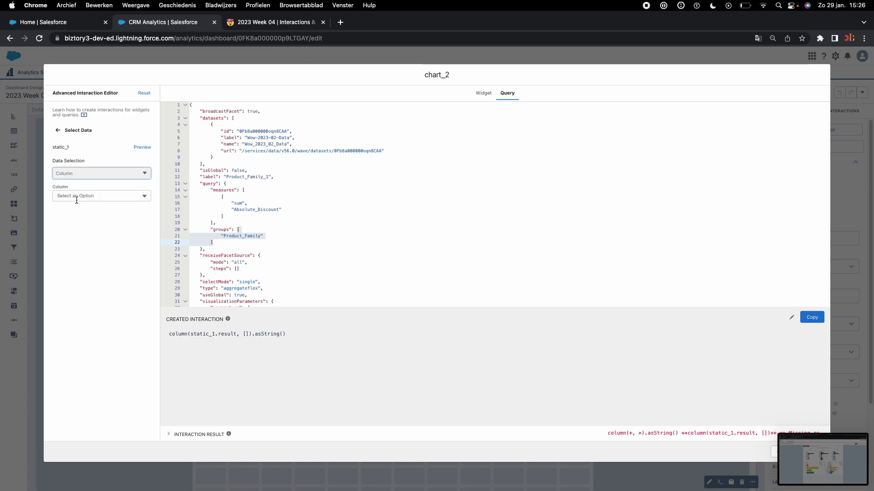
left_click(76, 198)
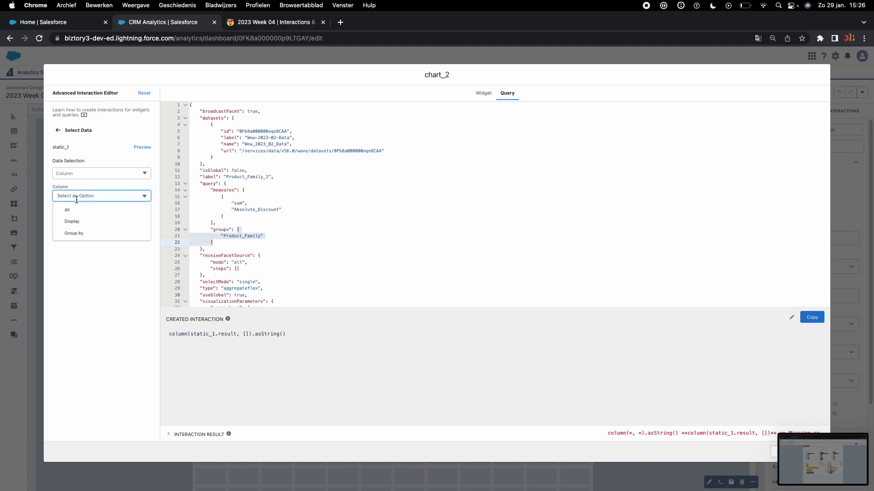
left_click(88, 234)
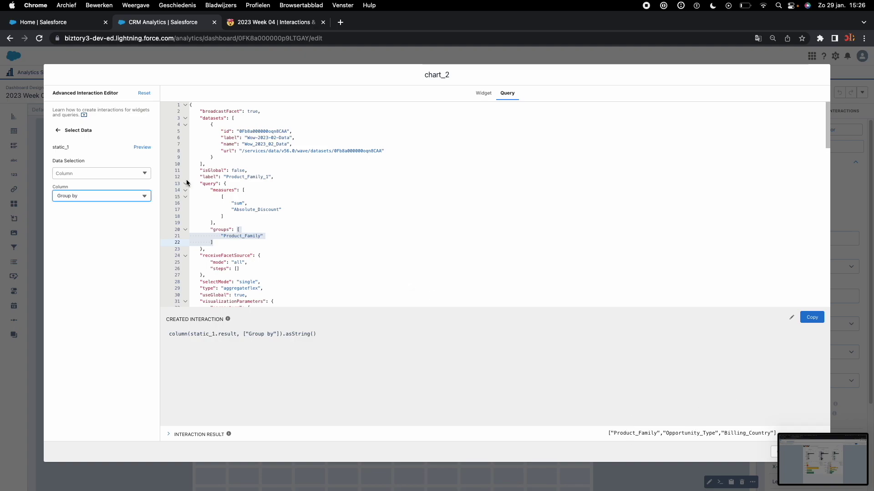
- Make the interaction type Selection and serialize the result with asObject
left_click(57, 132)
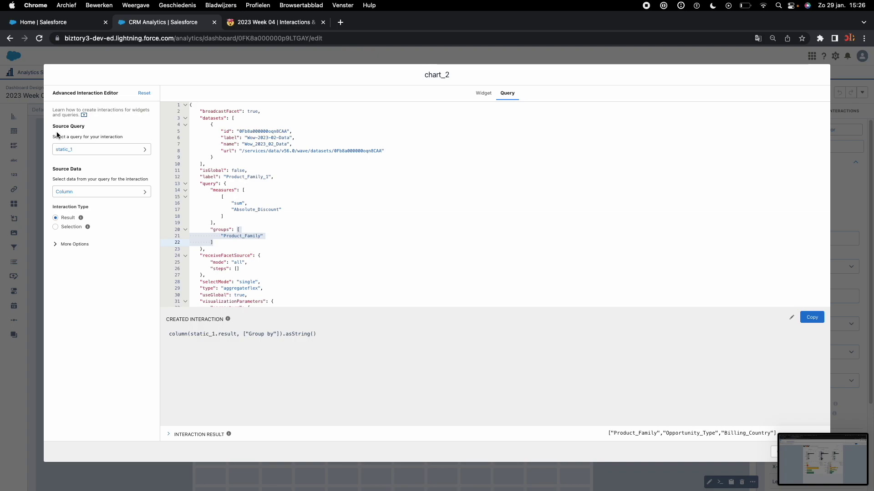
left_click(56, 227)
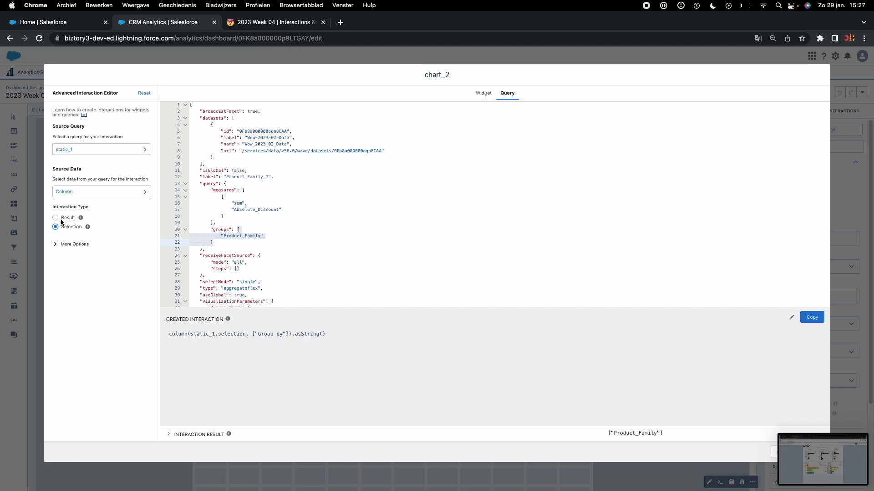
left_click(56, 244)
left_click(64, 281)
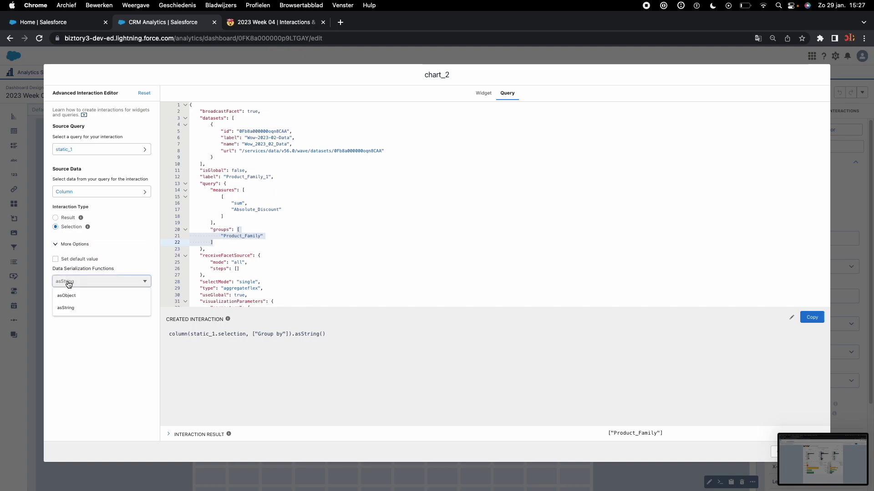
left_click(73, 295)
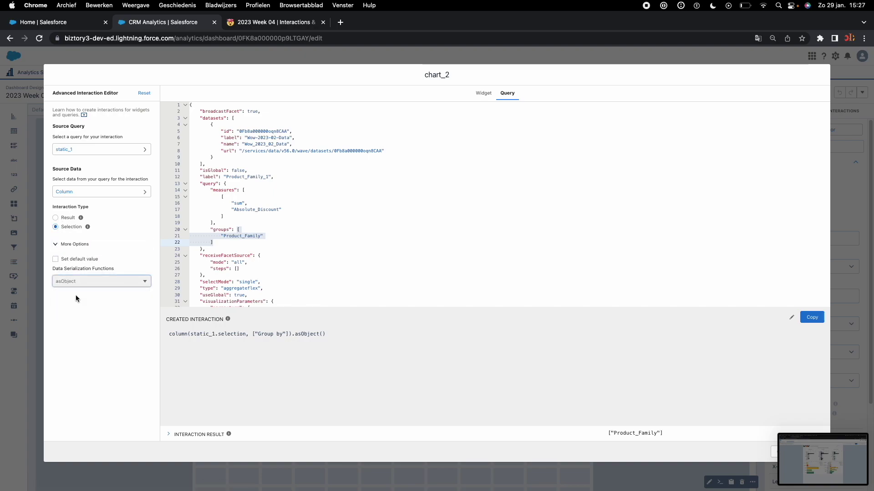
left_click_drag(169, 334, 330, 336)
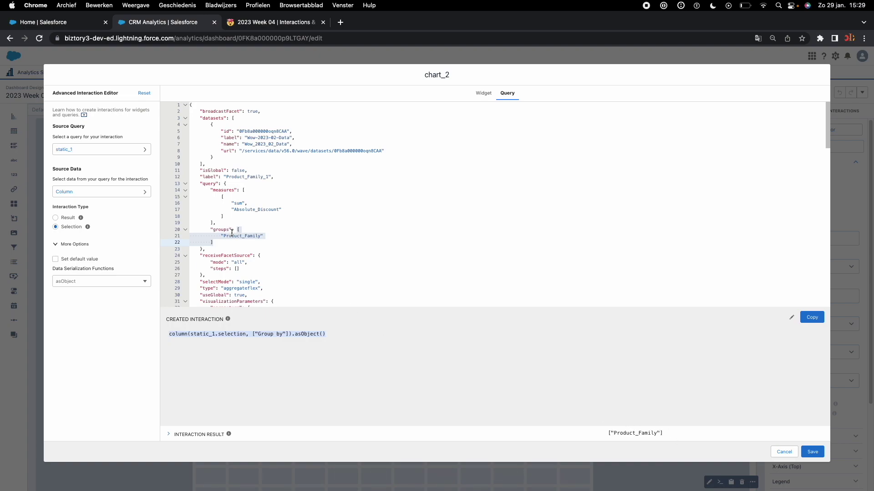
left_click_drag(289, 301, 226, 370)
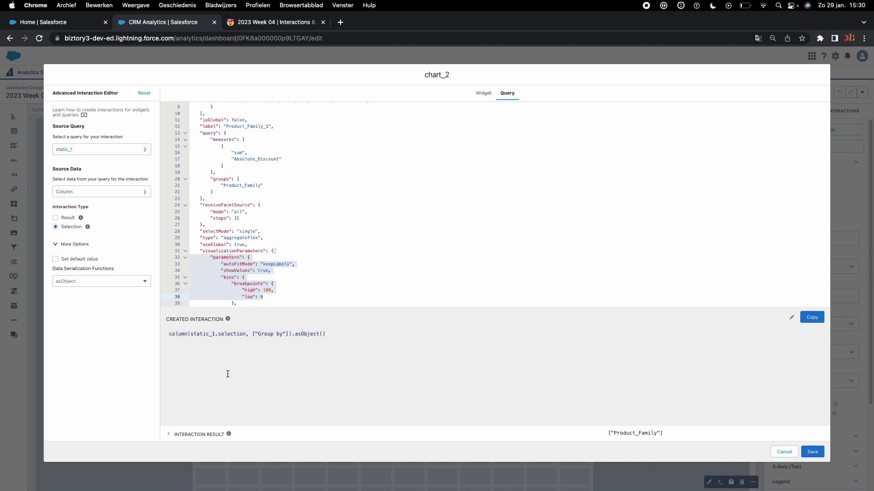
left_click_drag(325, 334, 167, 332)
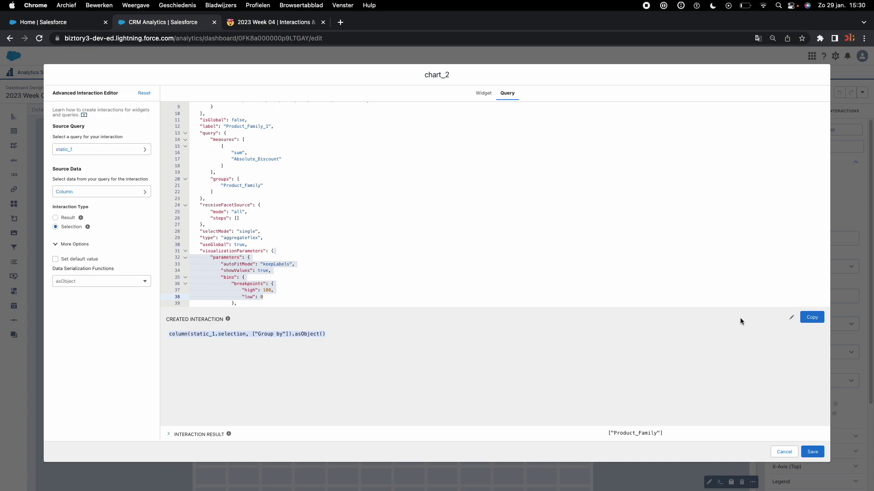
- Copy the interaction column(static_1.selection, ["Group by"]).asObject()
left_click(812, 317)
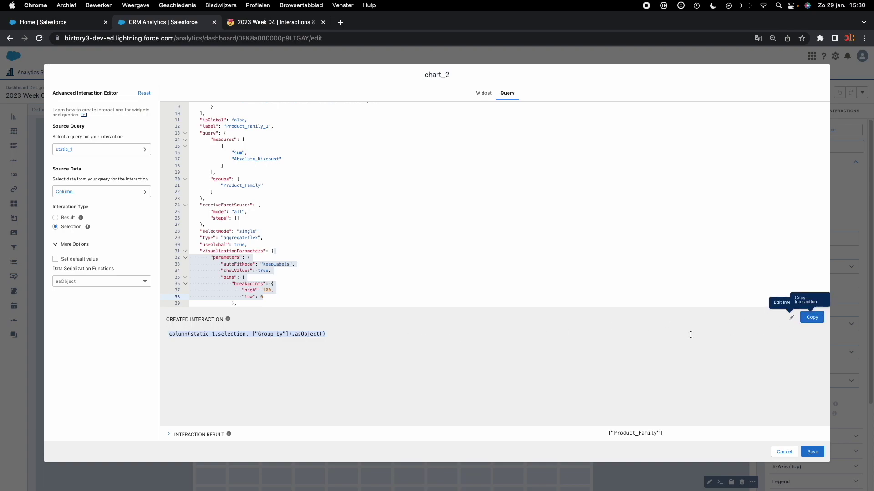
left_click(329, 340)
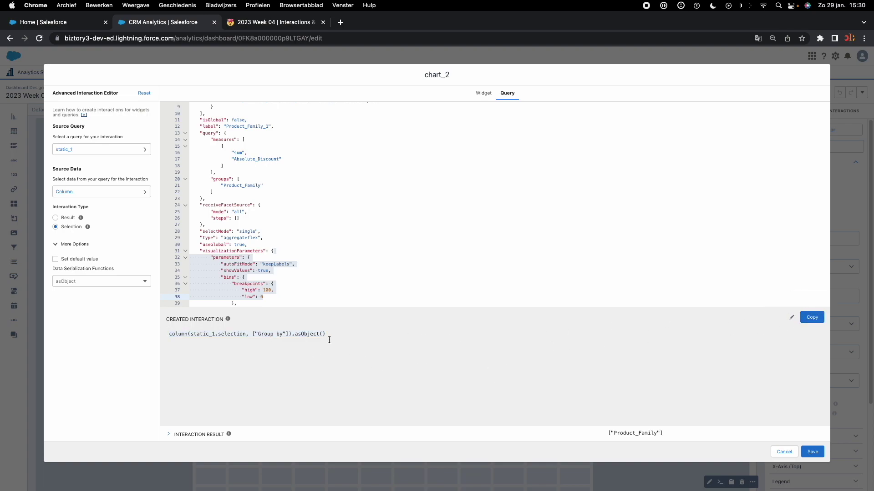
left_click_drag(329, 341, 148, 331)
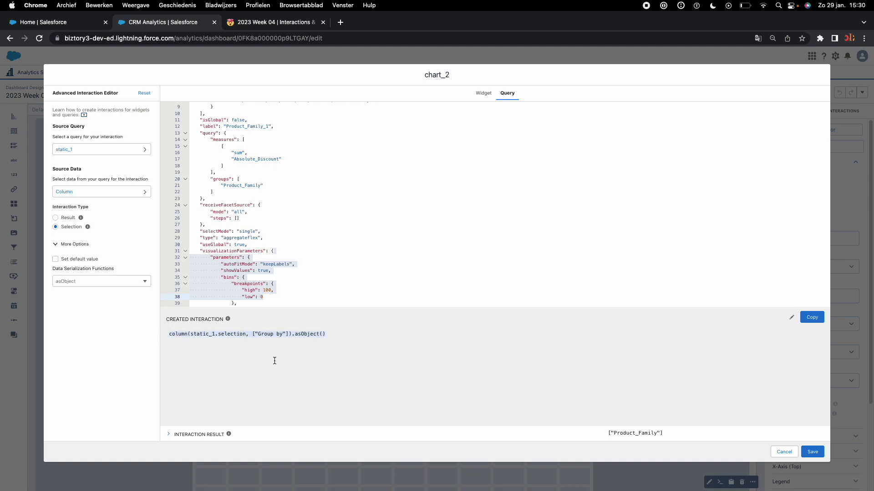
left_click(326, 275)
scroll(328, 275, "up", 2)
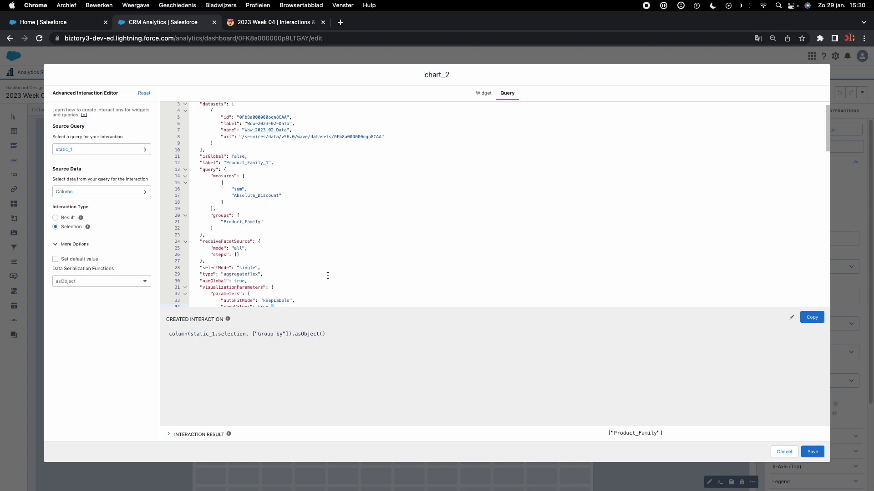
left_click(812, 318)
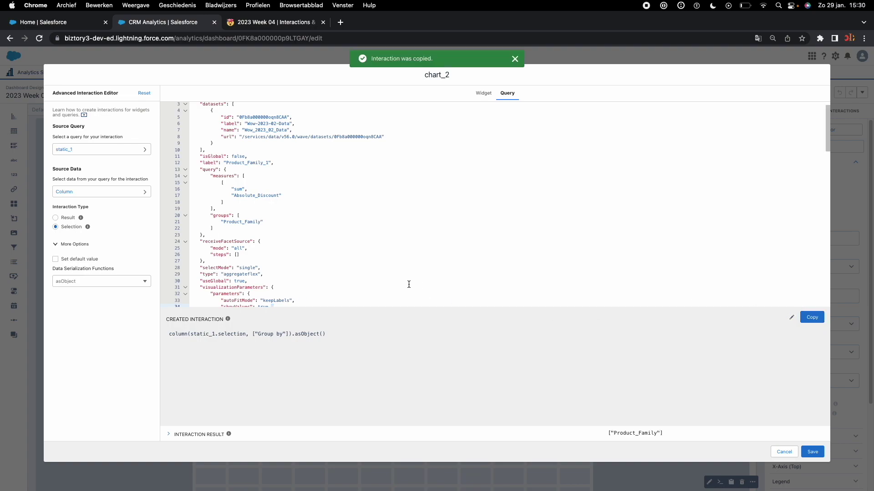
- Replace chart_2's groups list with the copied binding in double quotes, then leave the editor
left_click_drag(213, 229, 233, 218)
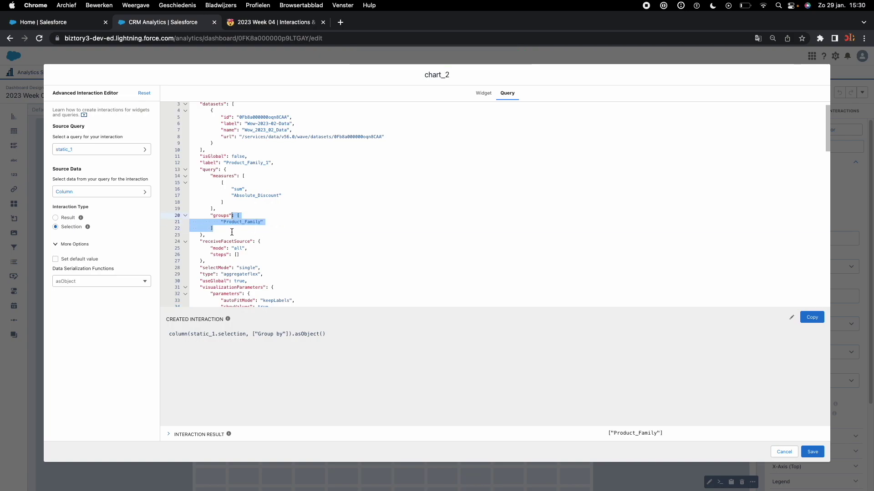
left_click(215, 228)
left_click_drag(216, 227, 238, 216)
key("super+v")
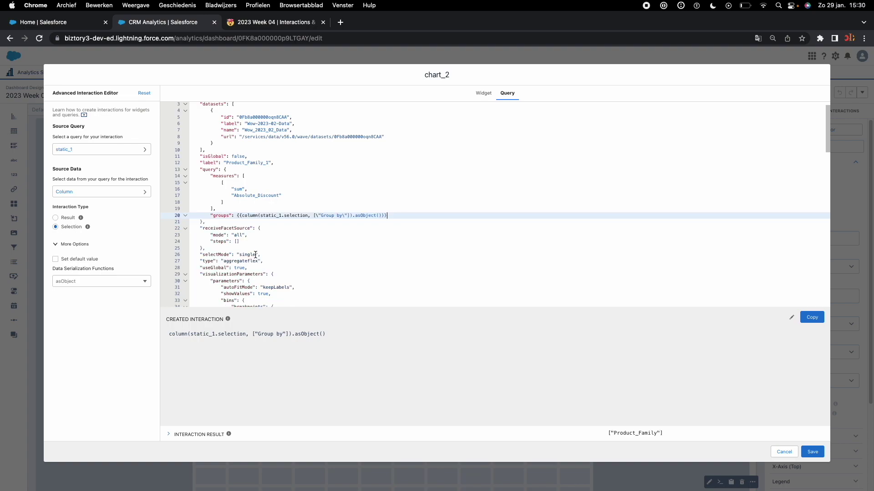
left_click(236, 216)
type("\"")
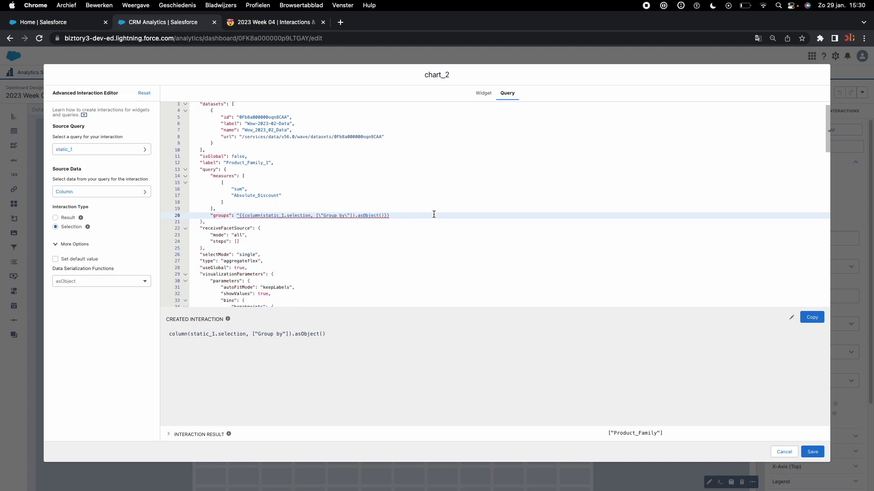
left_click(409, 216)
type("\"")
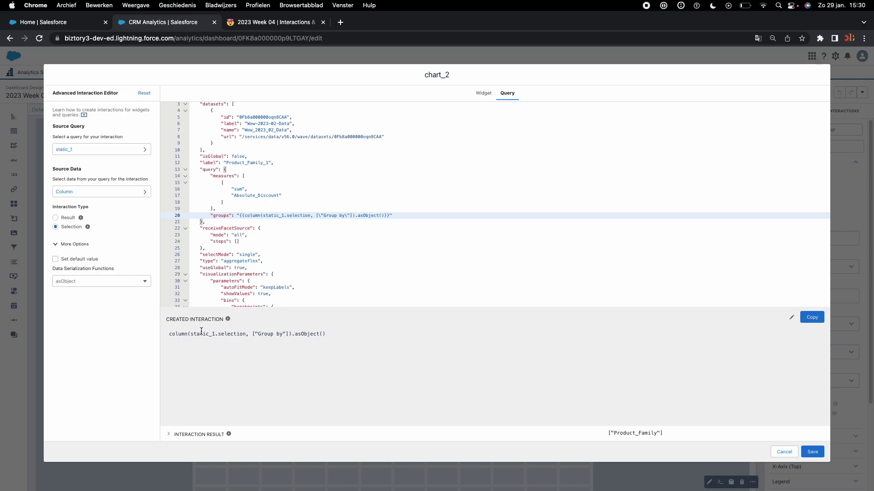
key("Escape")
left_click(699, 94)
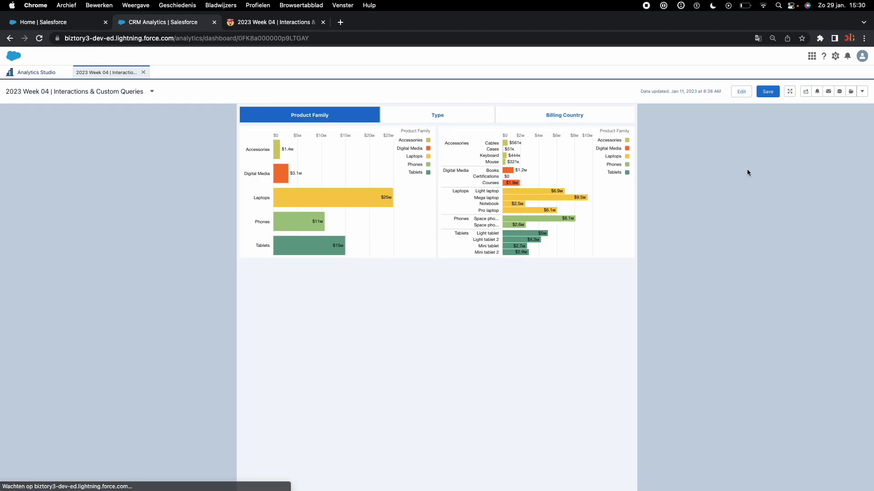
left_click(469, 121)
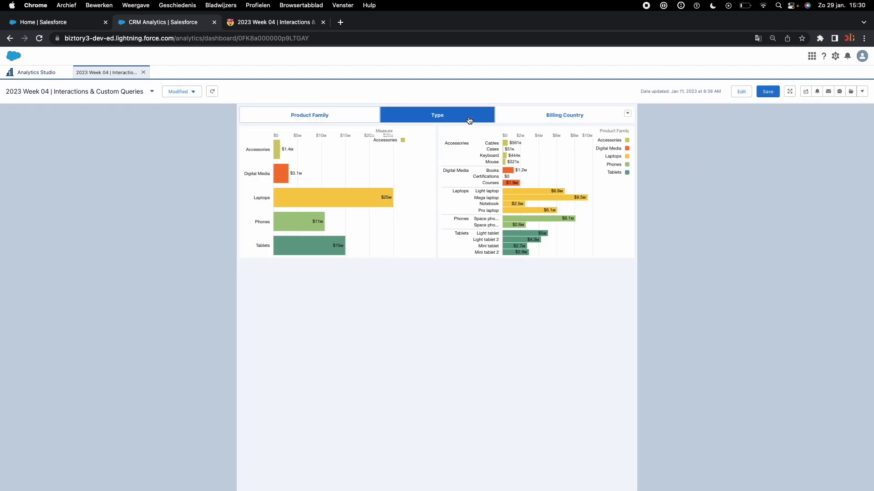
left_click(527, 118)
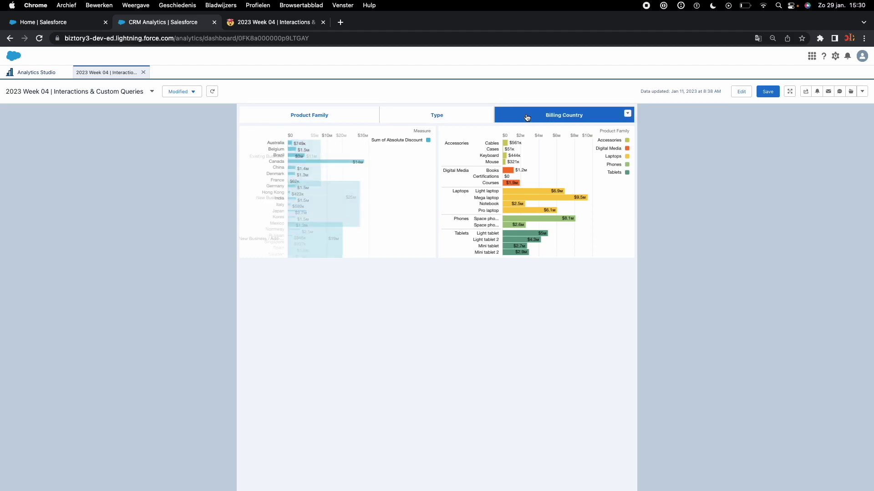
left_click(469, 119)
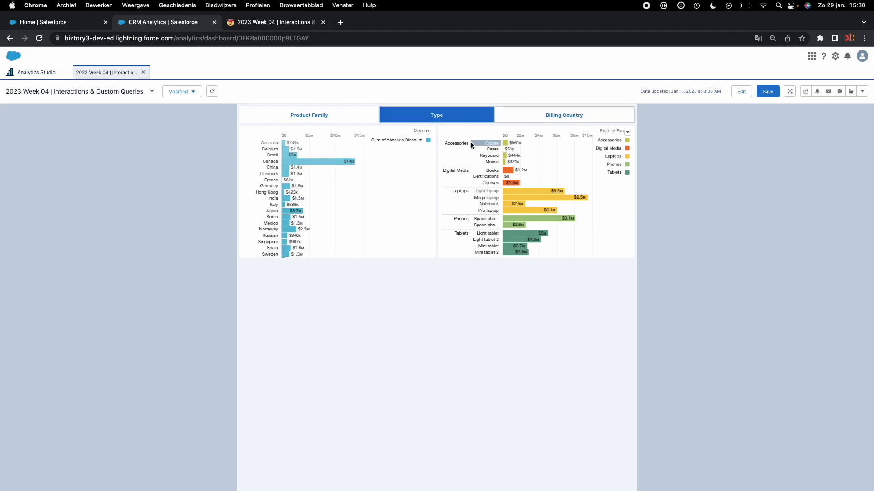
left_click(347, 112)
left_click(435, 115)
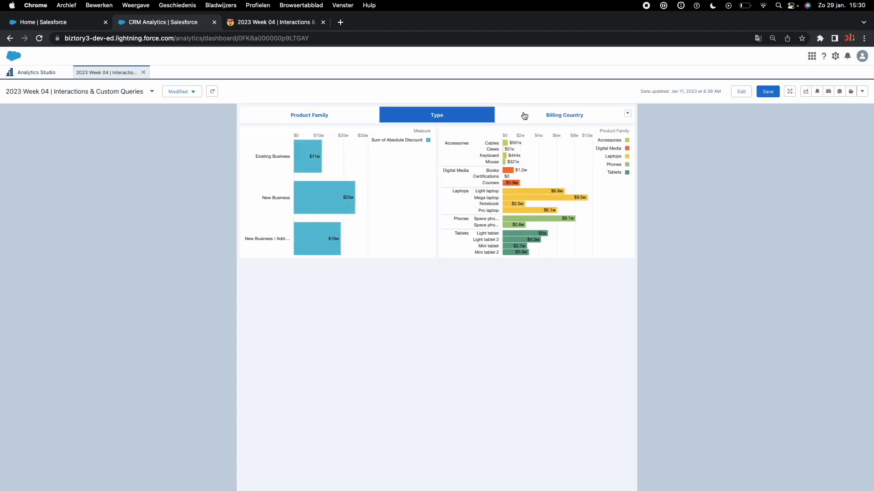
left_click(522, 115)
left_click(468, 115)
left_click(362, 114)
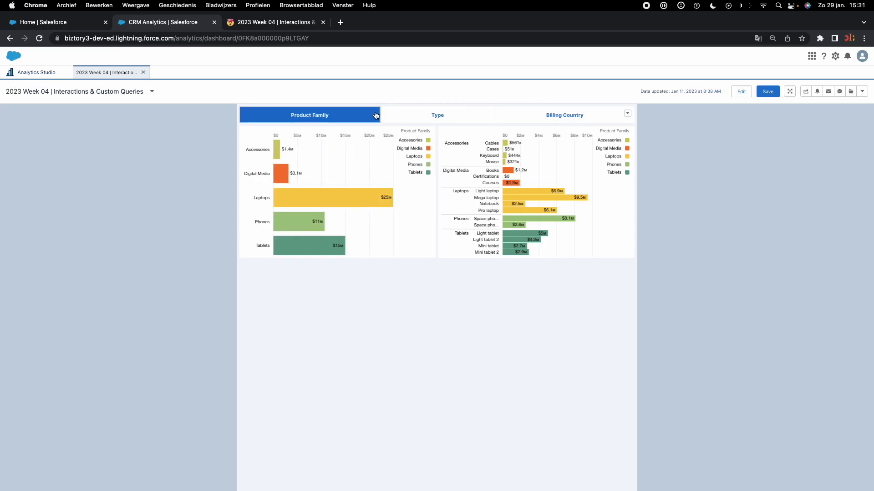
left_click(396, 117)
left_click(542, 120)
left_click(460, 118)
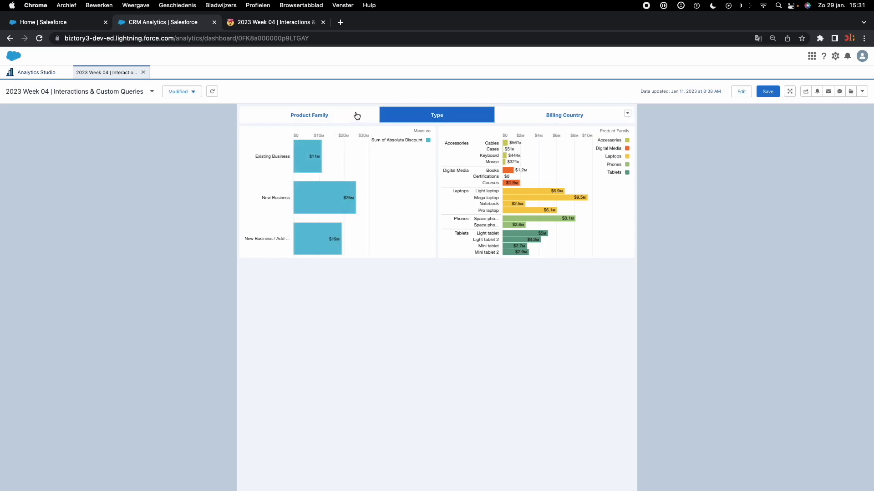
left_click(361, 116)
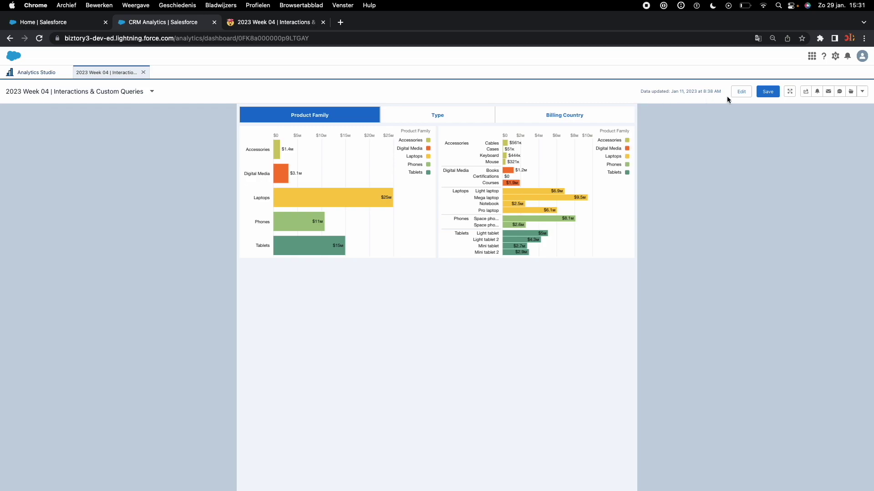
left_click(740, 92)
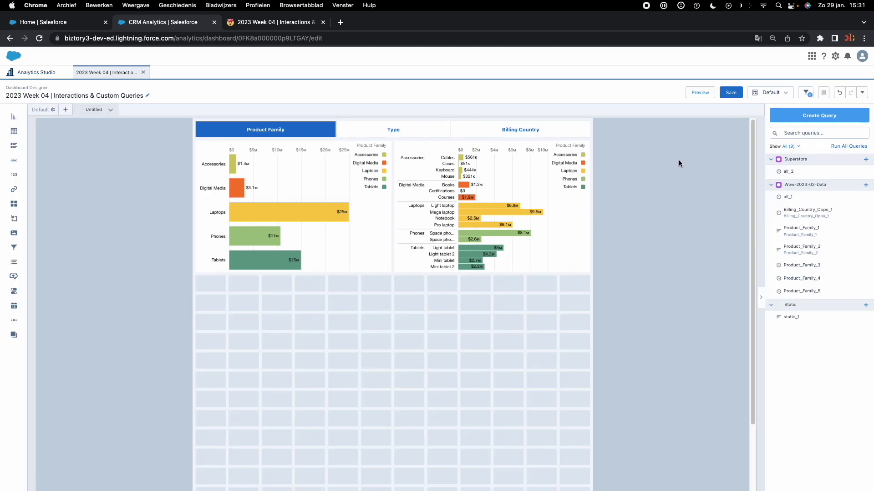
- Open the right-hand bar chart, chart_3, in the Advanced Editor
left_click(536, 169)
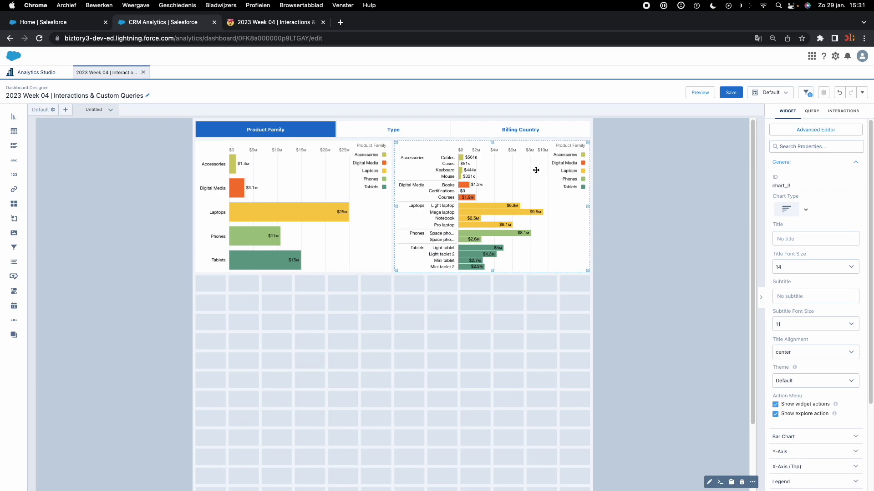
left_click(810, 129)
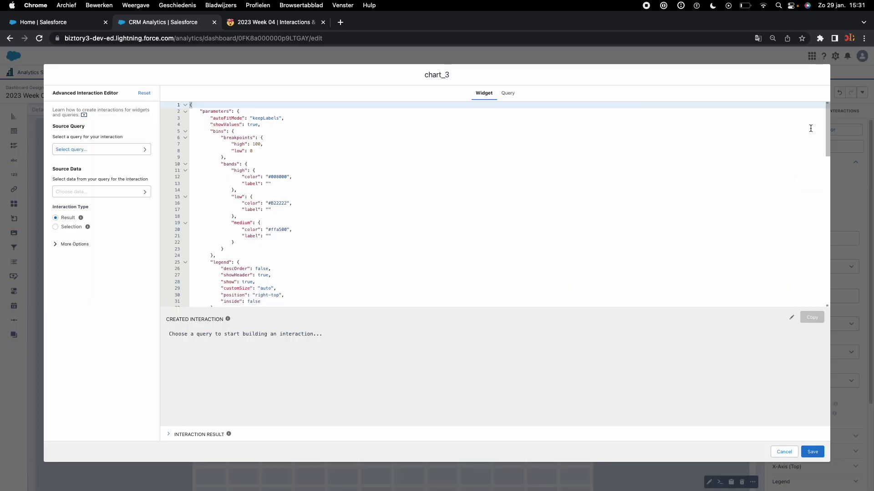
scroll(602, 175, "down", 15)
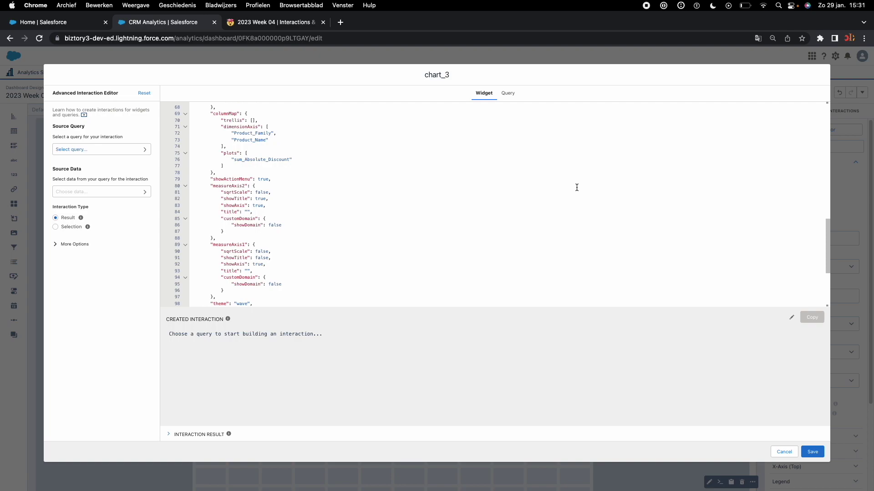
scroll(339, 262, "up", 4)
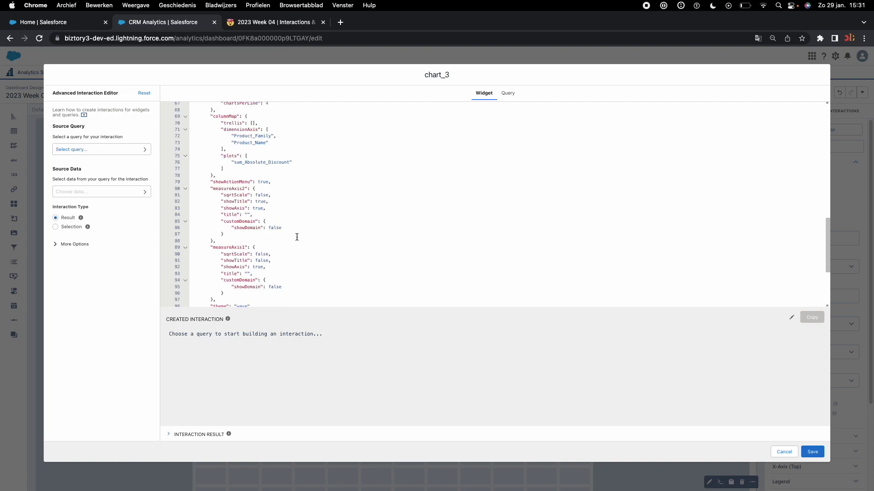
scroll(287, 230, "up", 1)
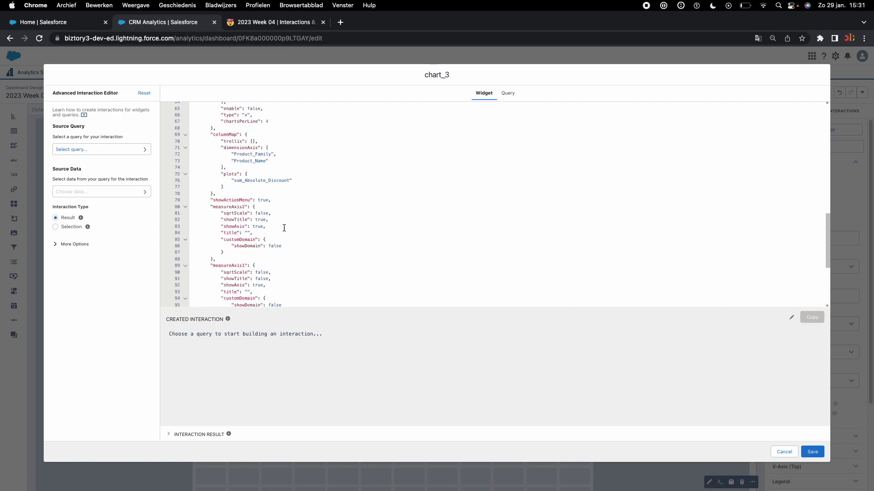
- Fold chart_3's widget columnMap block and replace it with null
left_click(229, 135)
left_click(185, 135)
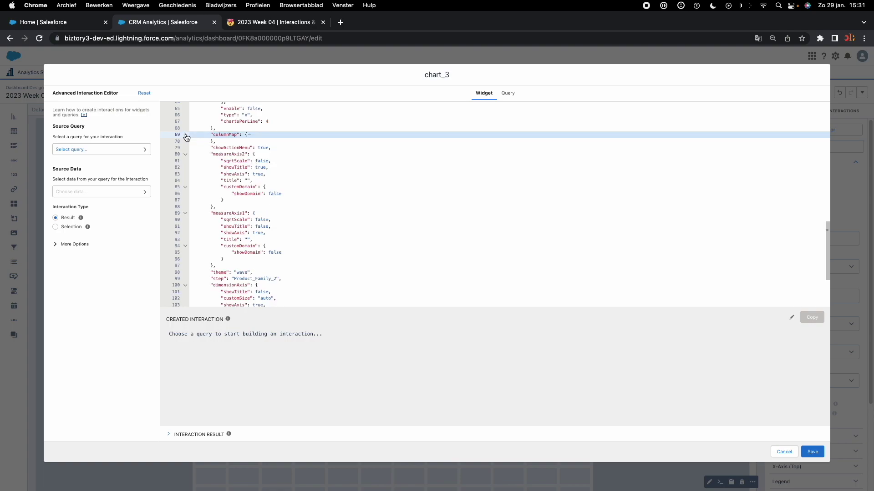
left_click_drag(213, 139, 216, 142)
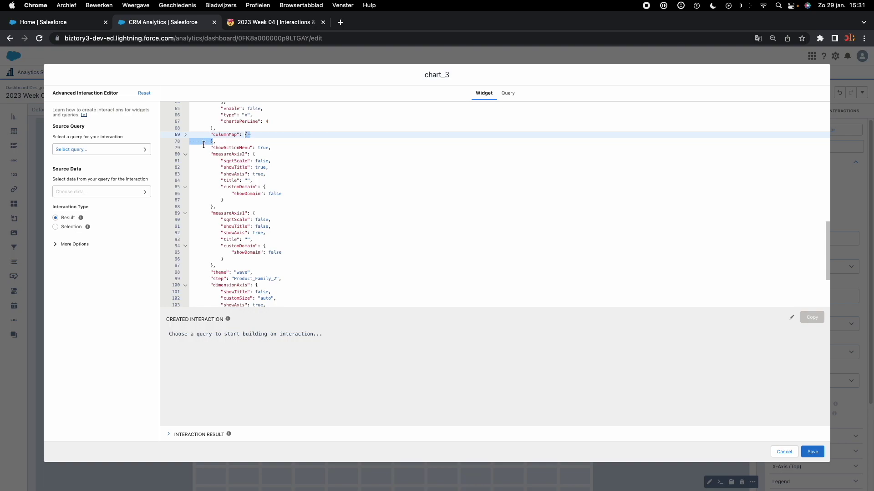
left_click(219, 140)
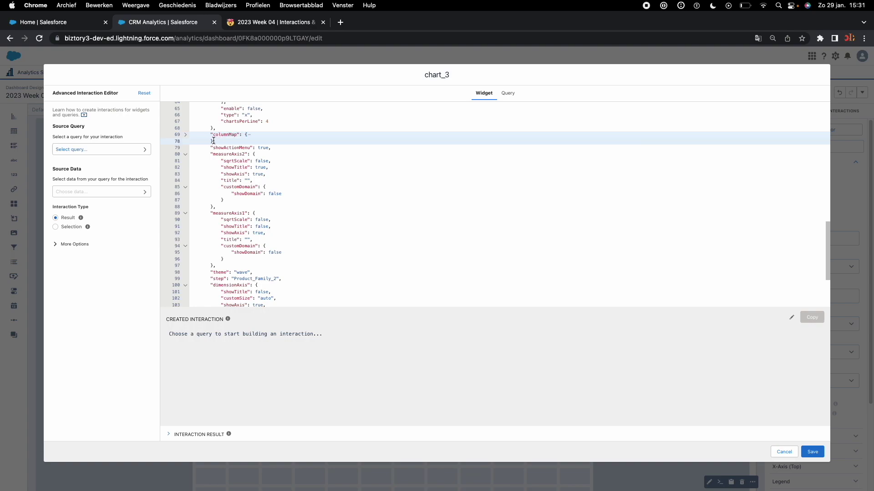
left_click_drag(214, 140, 245, 132)
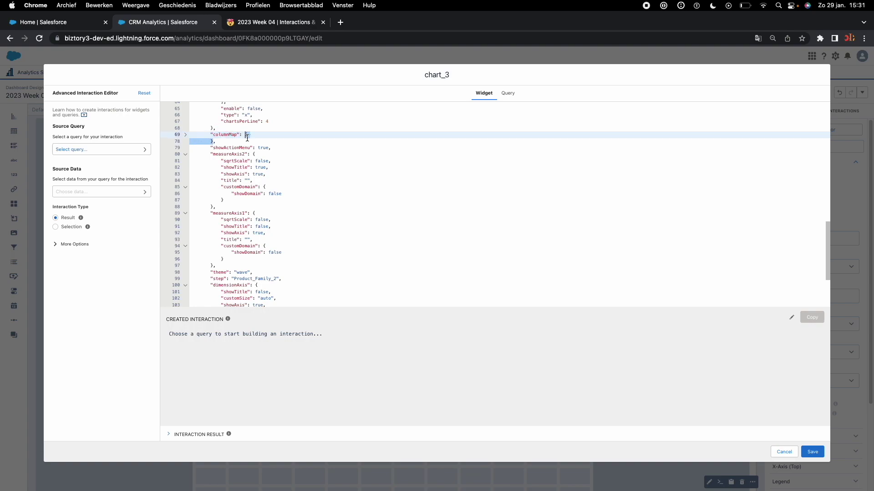
key("BackSpace")
type("nu")
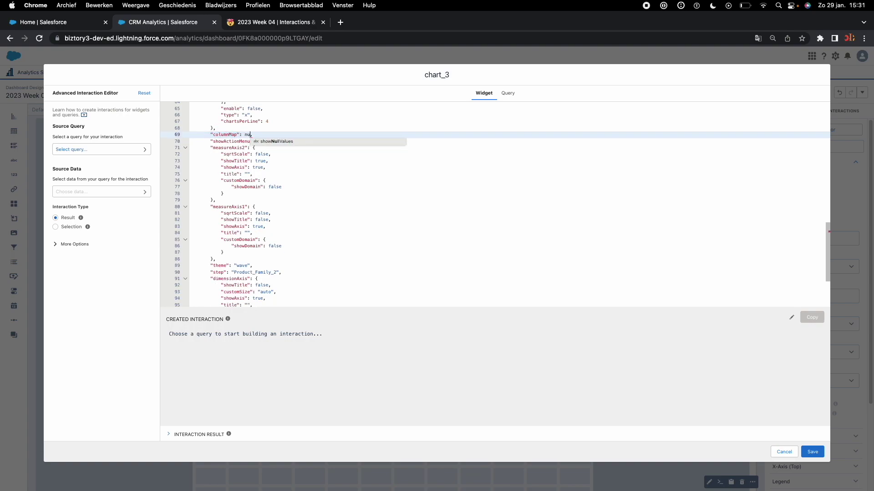
type("ll")
left_click(323, 182)
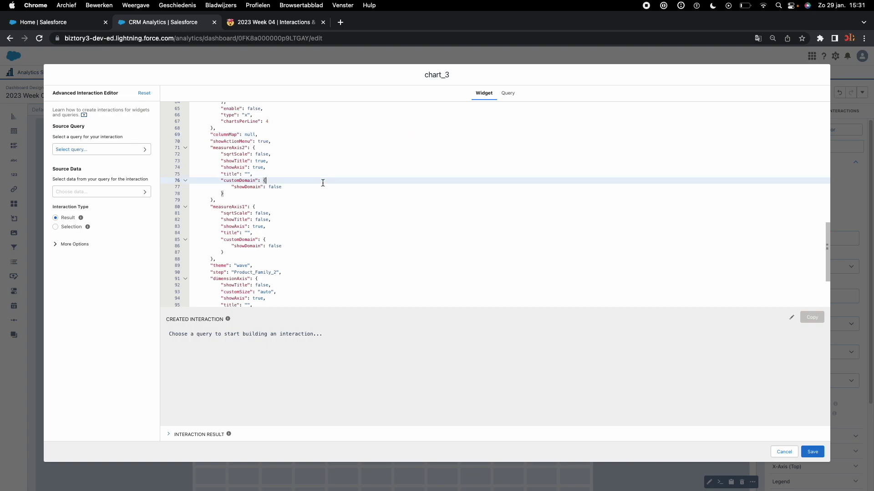
left_click(507, 94)
- Replace the columnMap object on line 99 of chart_3's query JSON with null
scroll(422, 187, "down", 15)
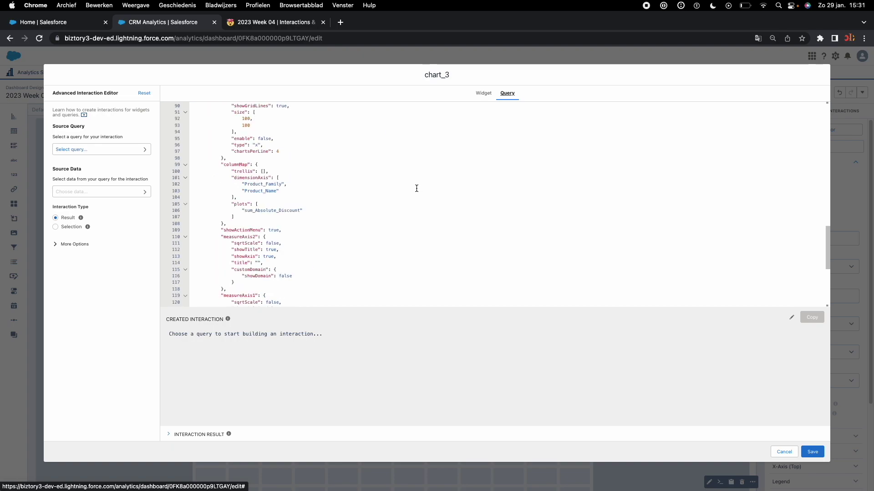
scroll(344, 205, "up", 6)
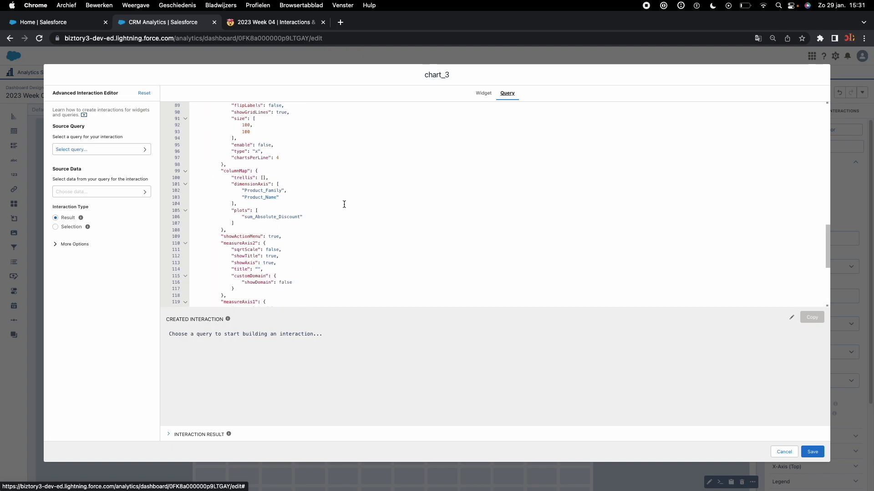
scroll(344, 205, "down", 7)
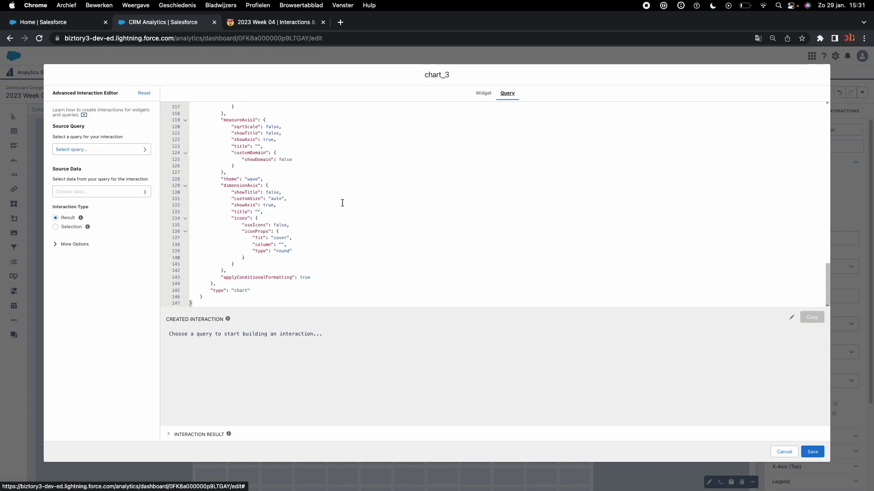
scroll(342, 203, "up", 3)
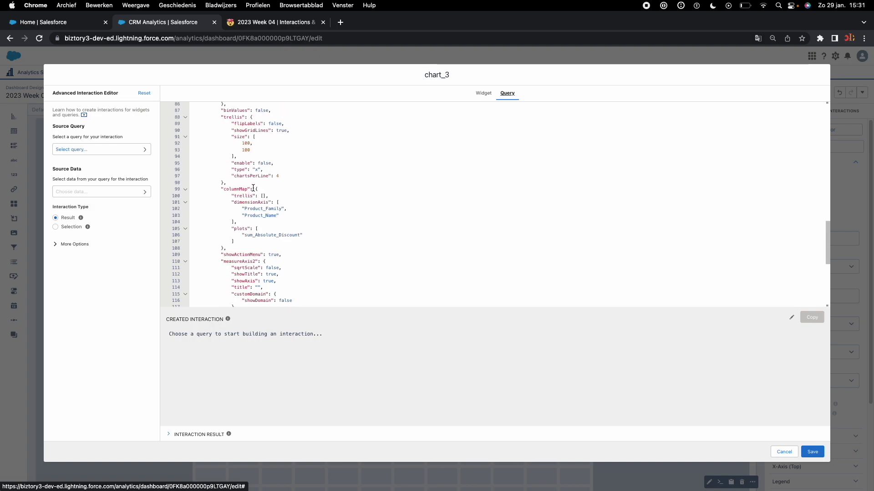
left_click(258, 186)
left_click(185, 190)
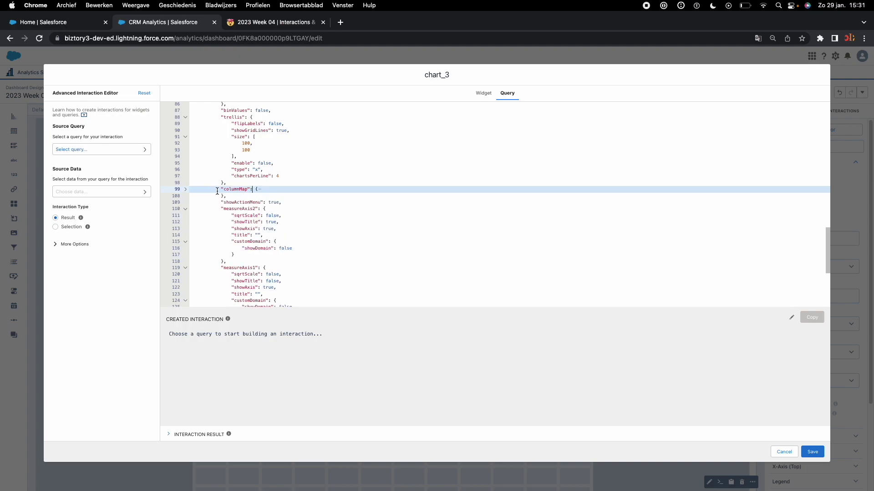
left_click_drag(223, 195, 253, 189)
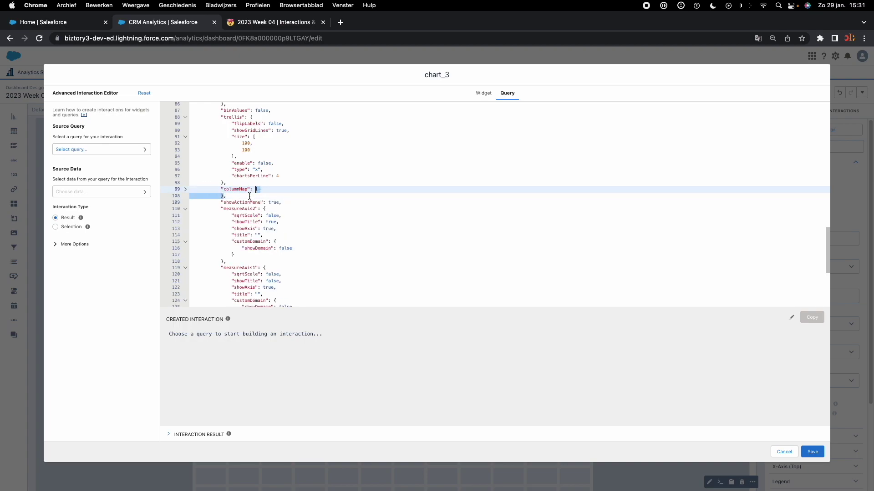
key("BackSpace")
type("null,")
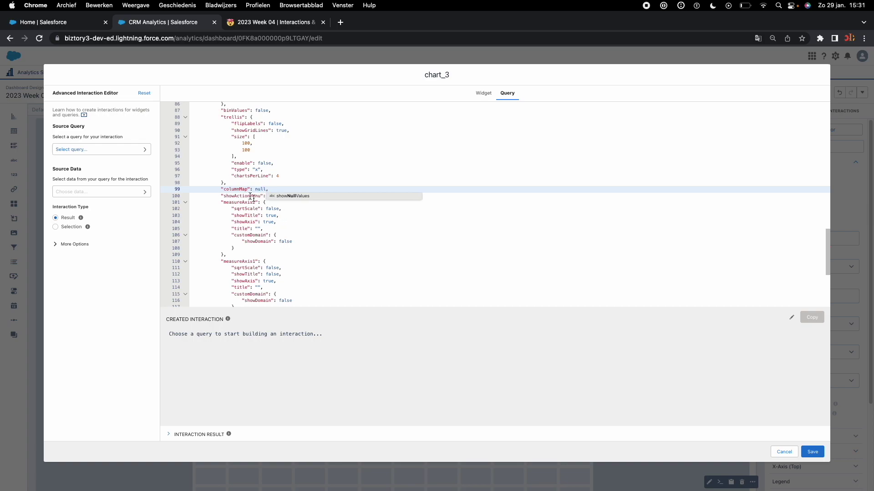
left_click(379, 251)
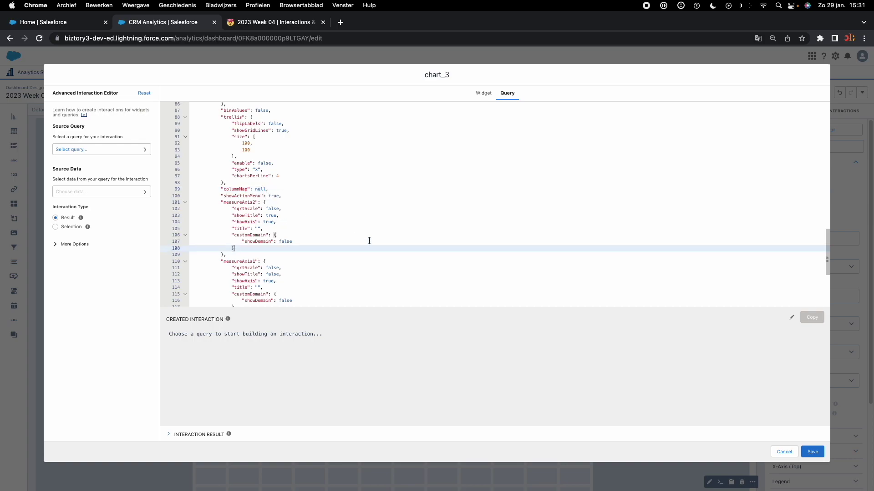
scroll(367, 242, "up", 10)
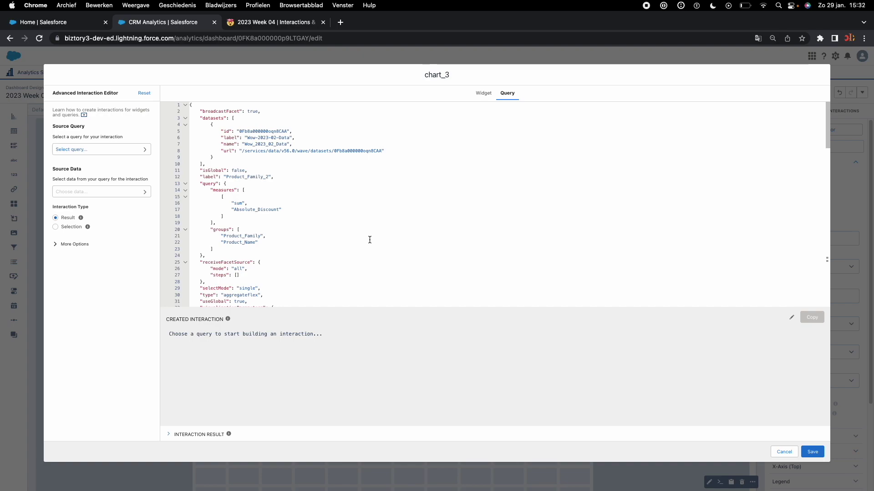
- Select Product_Family on line 21 of chart_3's query groups array
left_click_drag(213, 249, 203, 230)
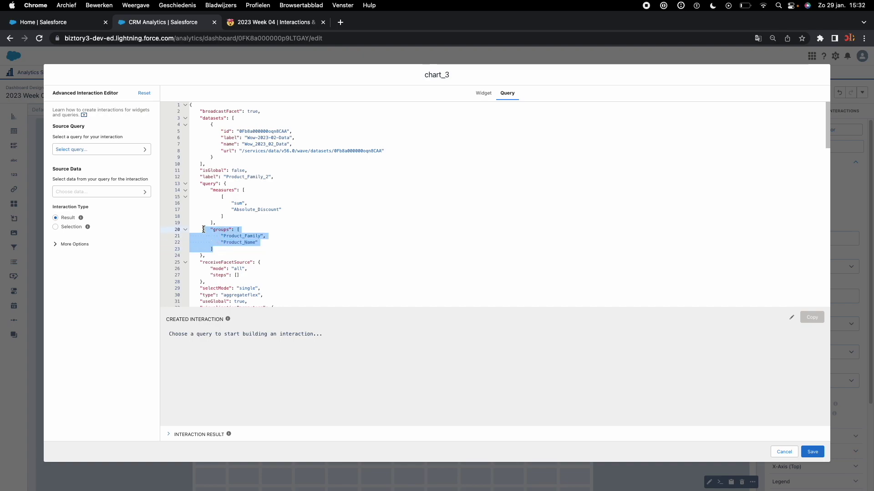
left_click(252, 249)
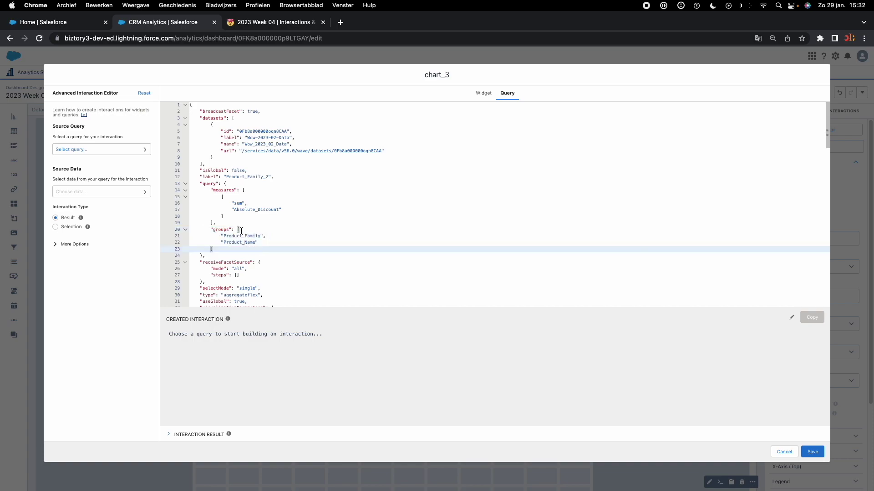
left_click_drag(237, 229, 242, 247)
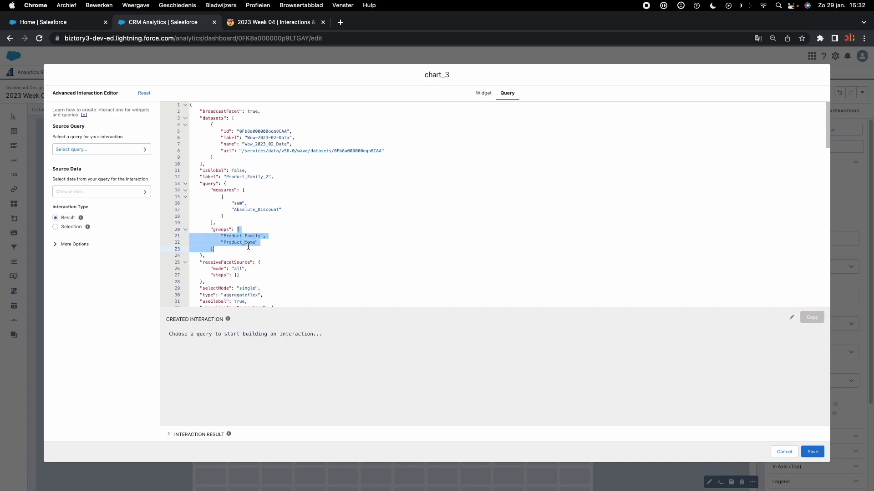
left_click(301, 260)
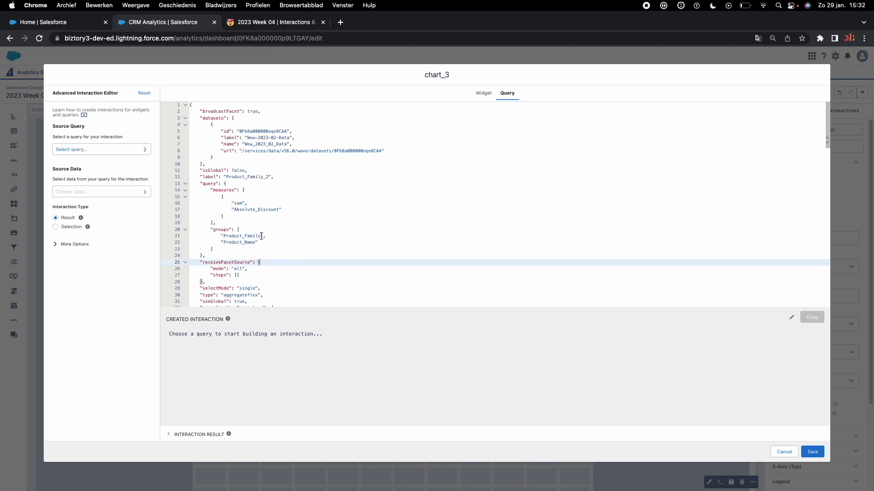
left_click_drag(262, 235, 222, 237)
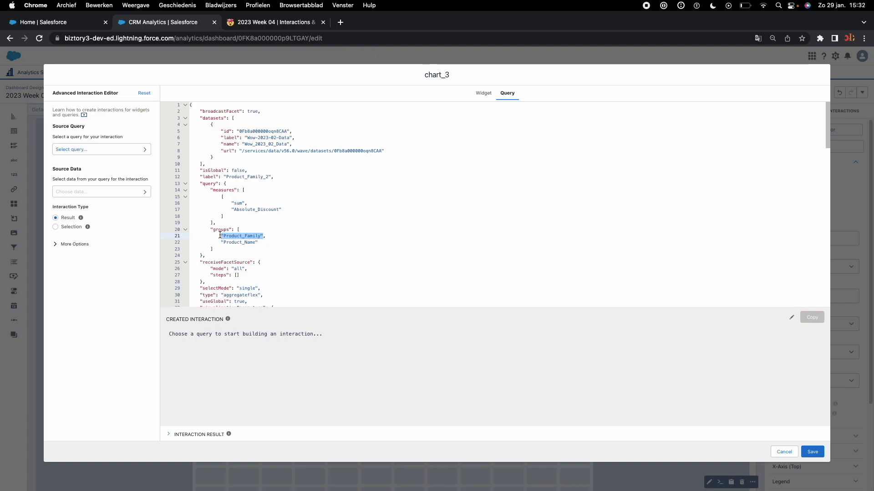
left_click(264, 254)
left_click_drag(264, 236, 219, 236)
- Set the interaction source to static_1 with its Group by column as source data
left_click(101, 150)
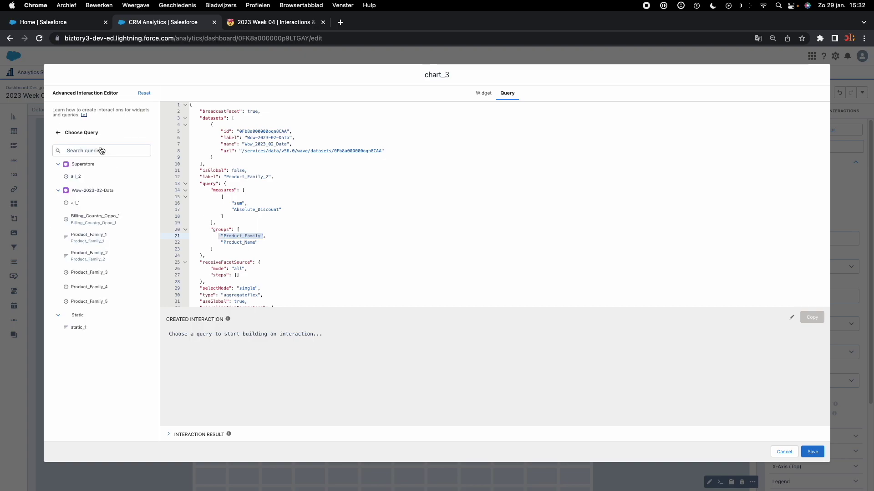
left_click(87, 328)
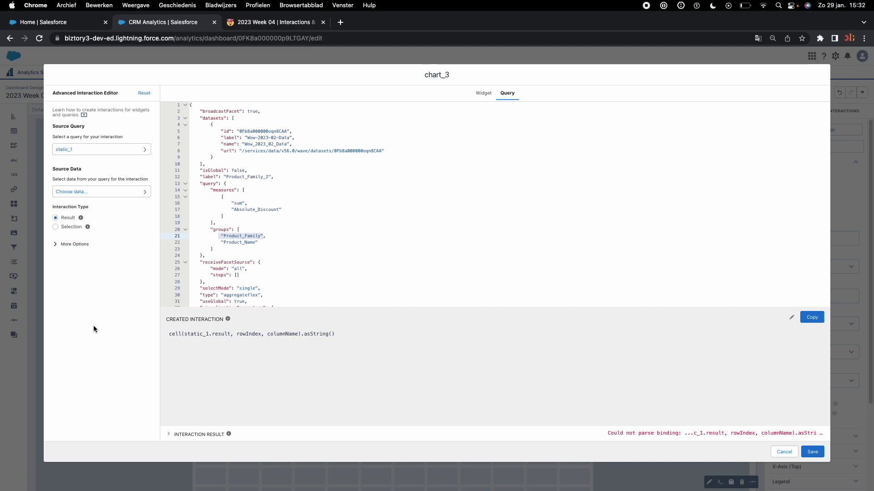
left_click(70, 191)
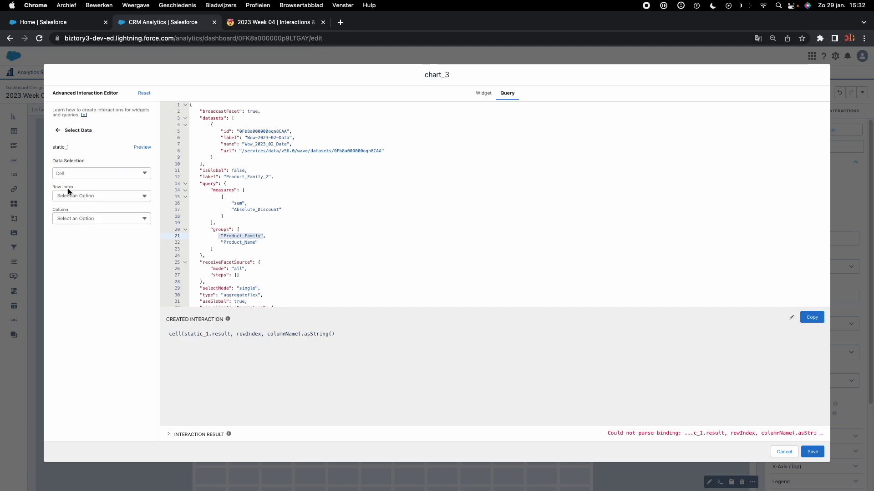
left_click(71, 173)
left_click(68, 200)
left_click(75, 196)
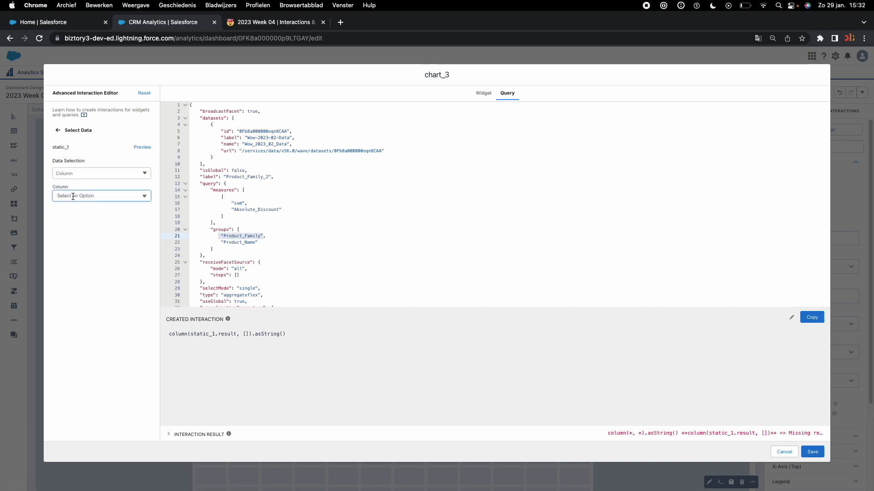
left_click(73, 233)
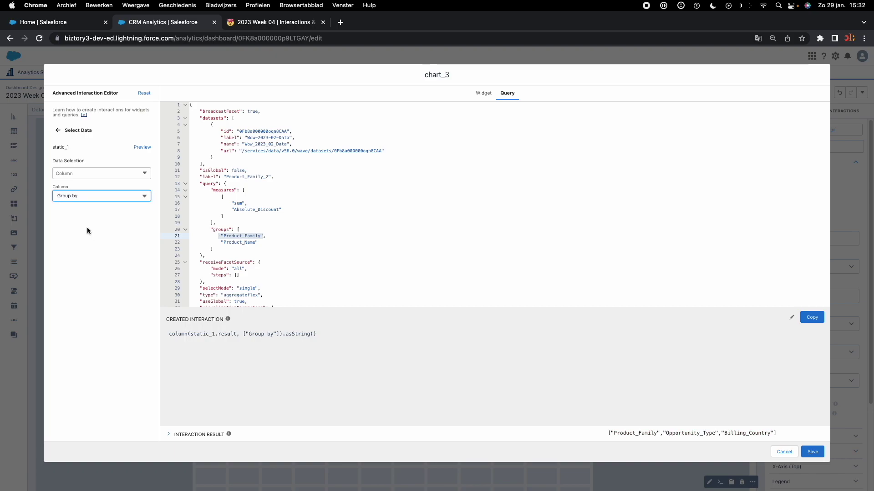
- Make the interaction a Selection serialized asObject, and copy the finished binding
left_click(57, 131)
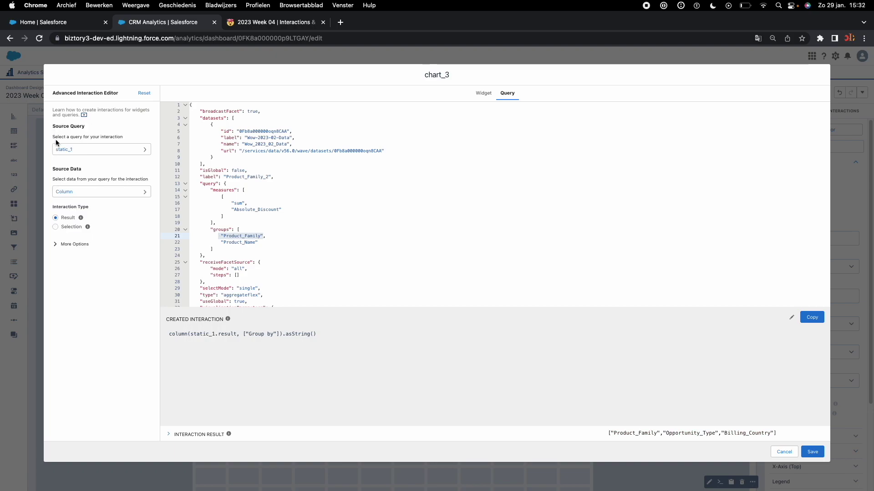
left_click(57, 227)
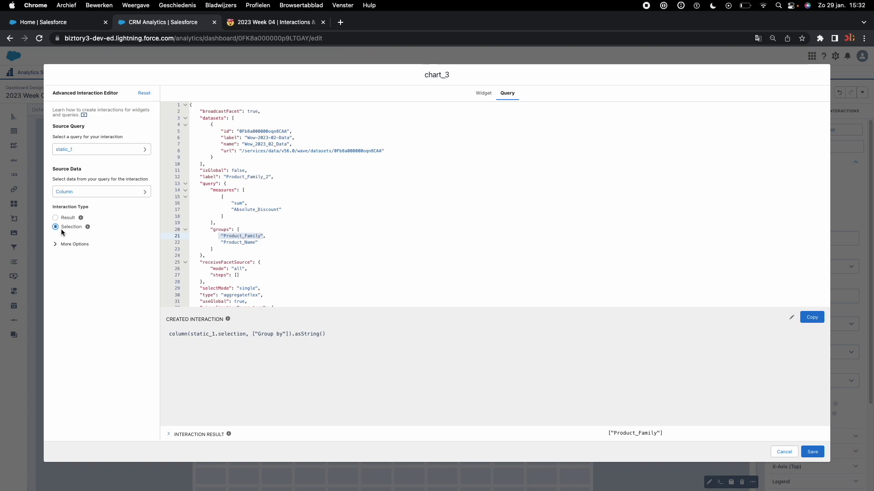
left_click(58, 244)
left_click(86, 282)
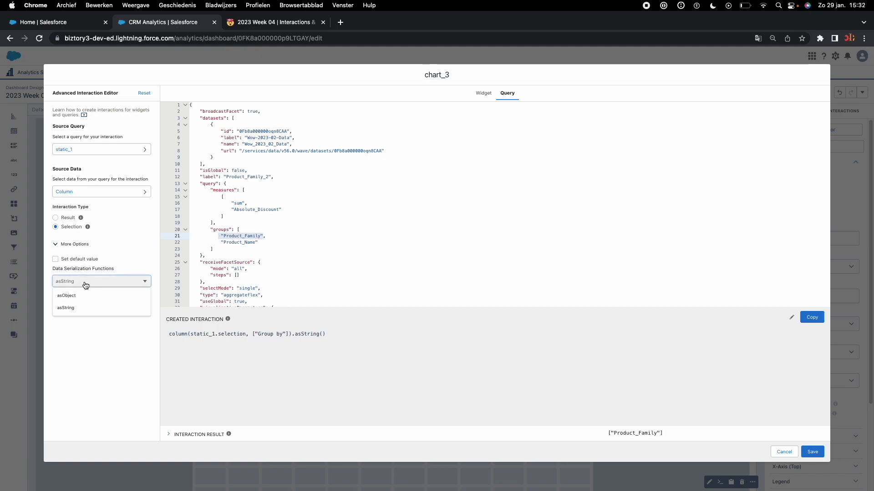
left_click(79, 296)
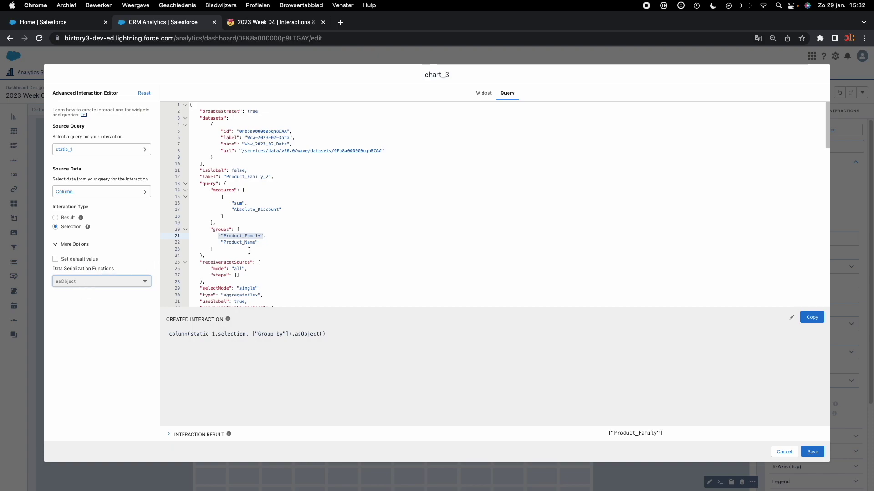
left_click(812, 317)
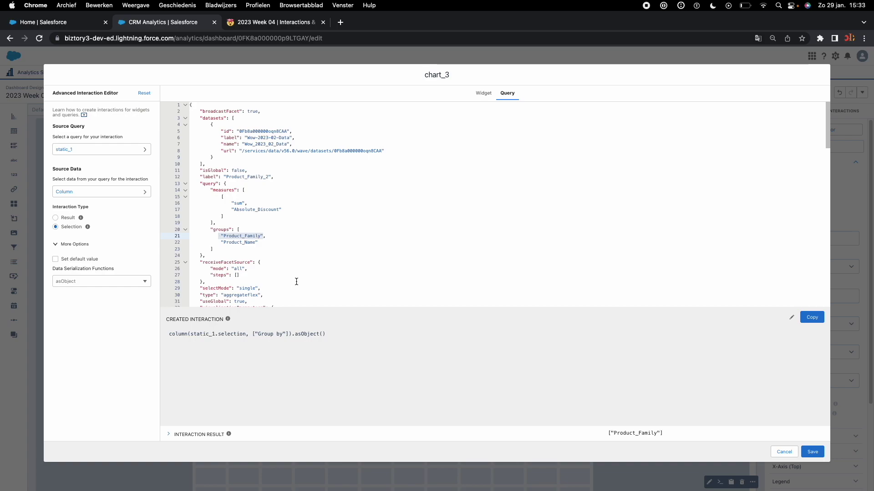
left_click(271, 256)
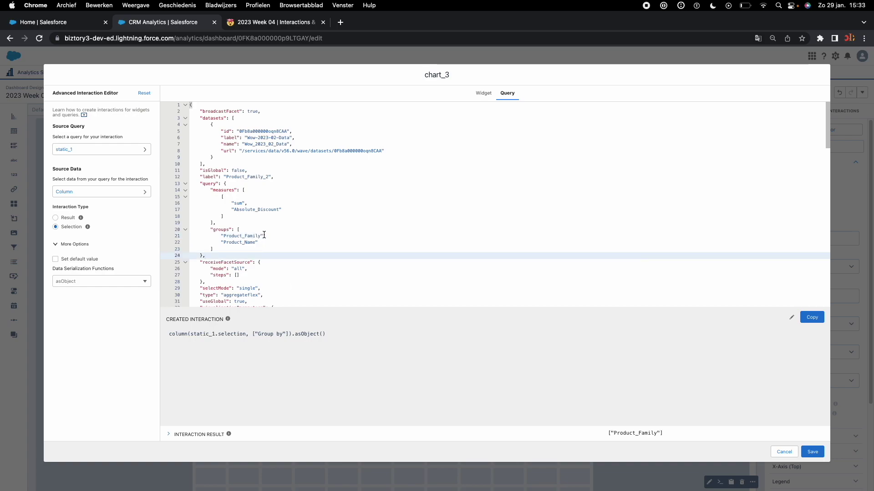
- Swap Product_Family on line 21 for the quoted static_1 binding, apply it, and save the dashboard
left_click_drag(264, 236, 218, 237)
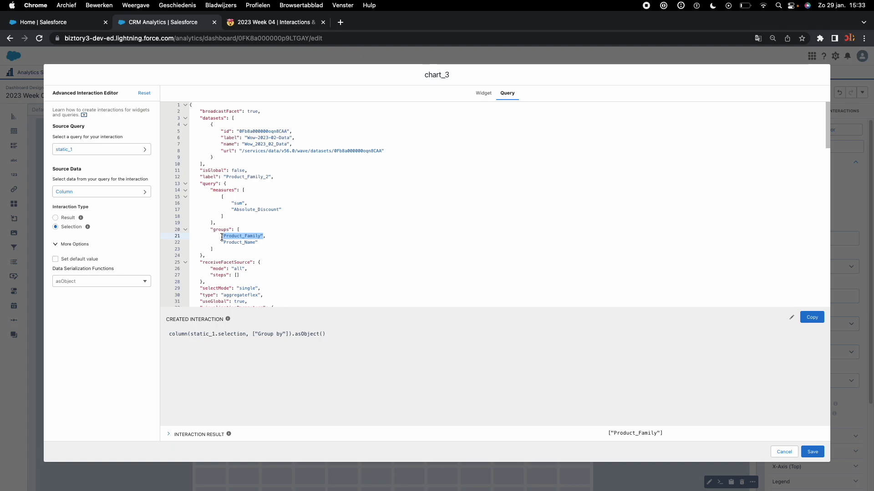
key("super+v")
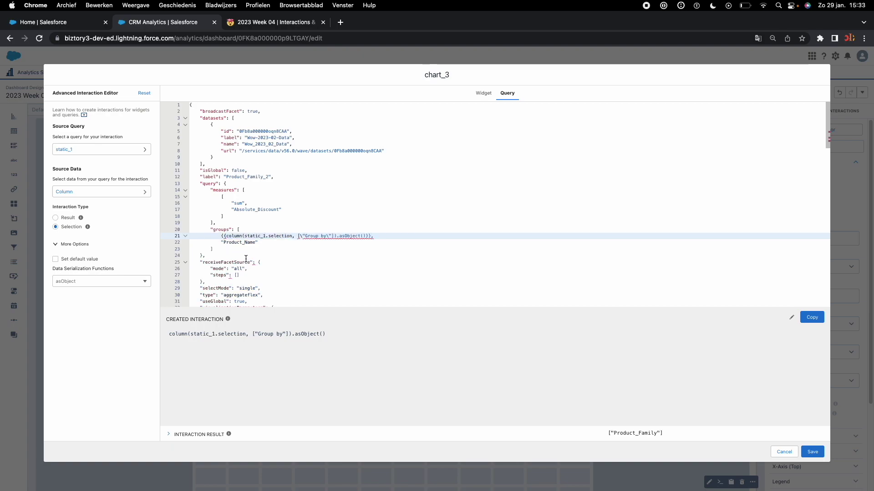
type("\"")
left_click(370, 236)
type("\",")
left_click(813, 452)
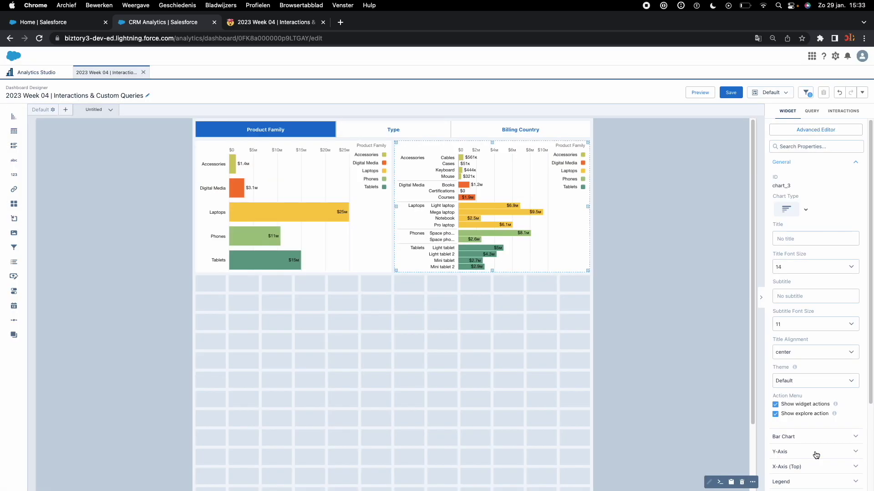
left_click(727, 91)
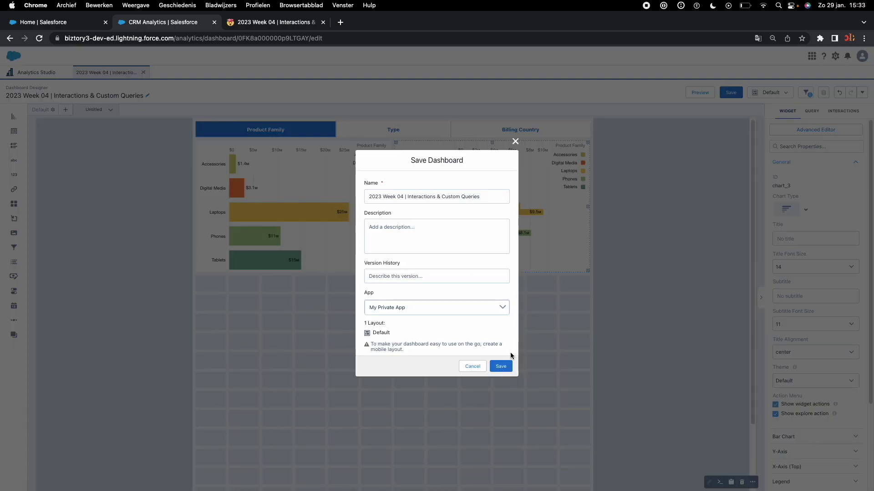
left_click(501, 366)
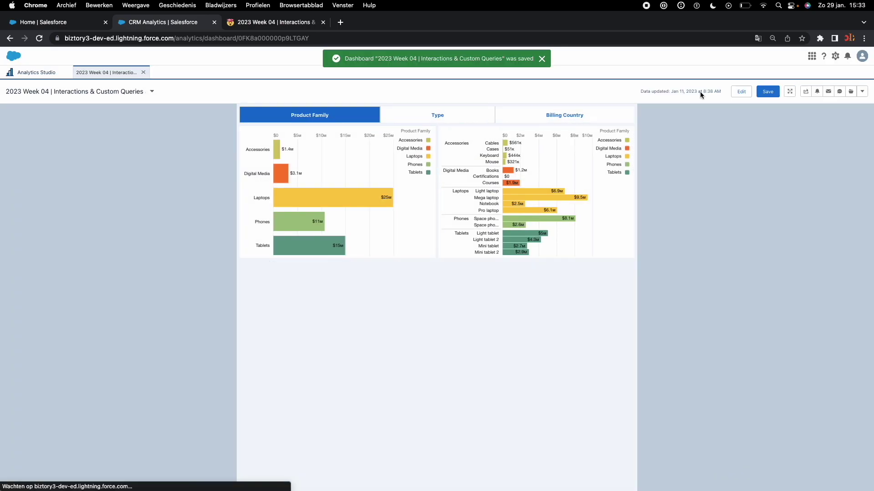
- Cycle the toggle through Product Family, Type and Billing Country to confirm both bar charts regroup
left_click(467, 115)
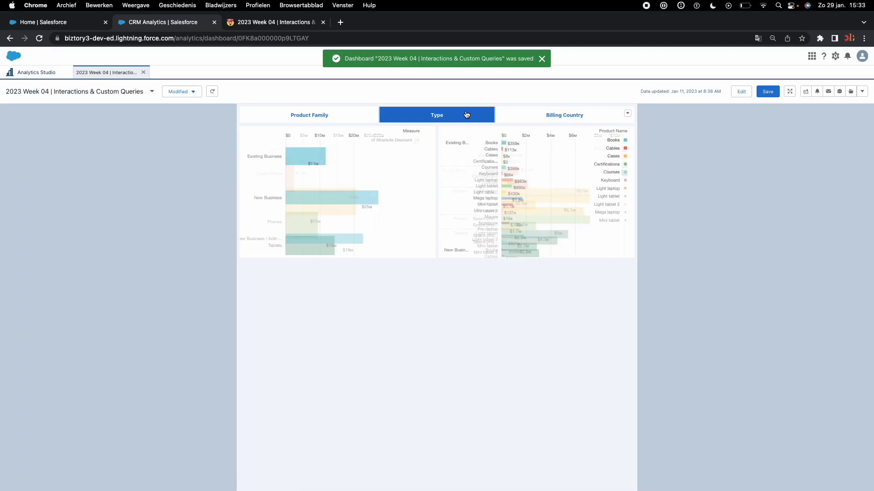
left_click(555, 110)
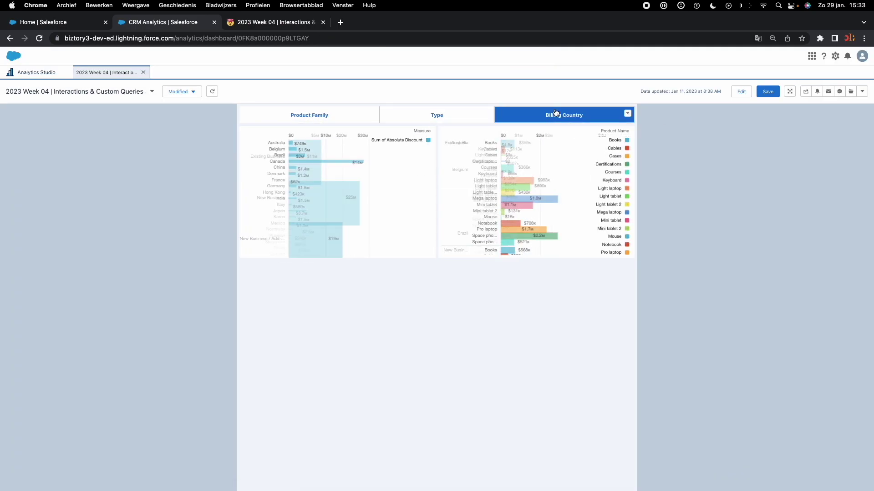
left_click(484, 121)
left_click(349, 117)
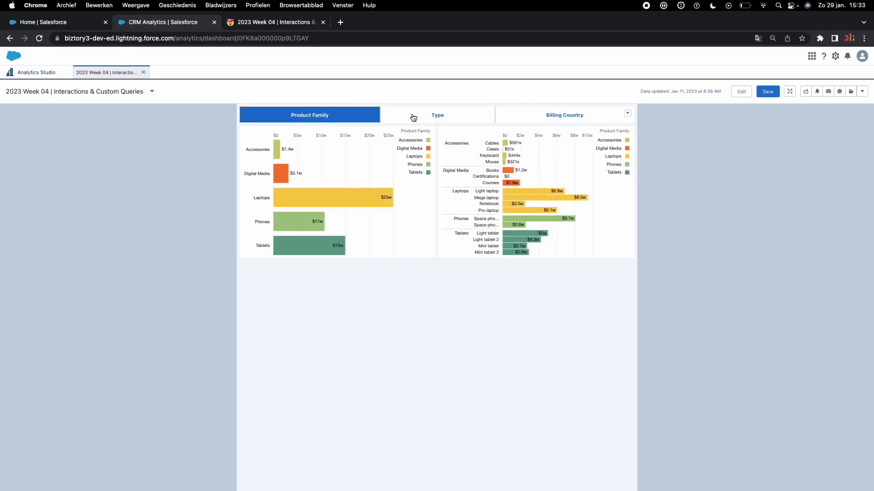
left_click(455, 117)
left_click(523, 118)
left_click(353, 114)
left_click(401, 117)
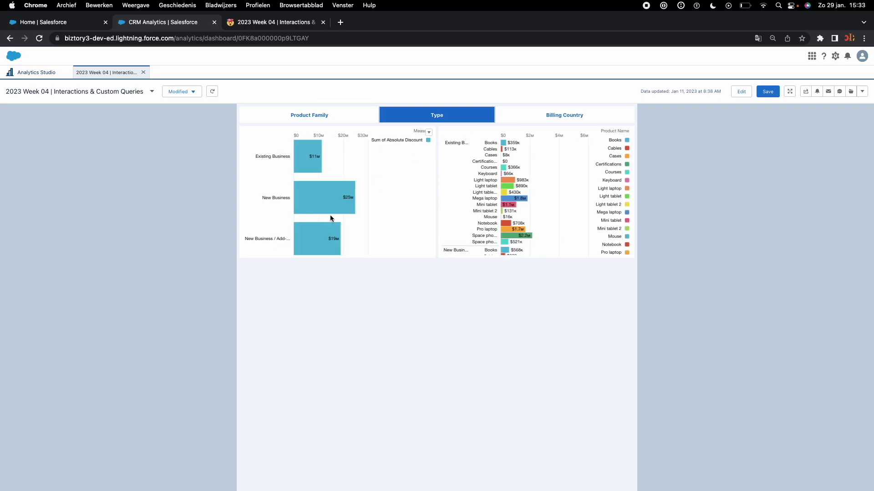
left_click(514, 119)
left_click(359, 120)
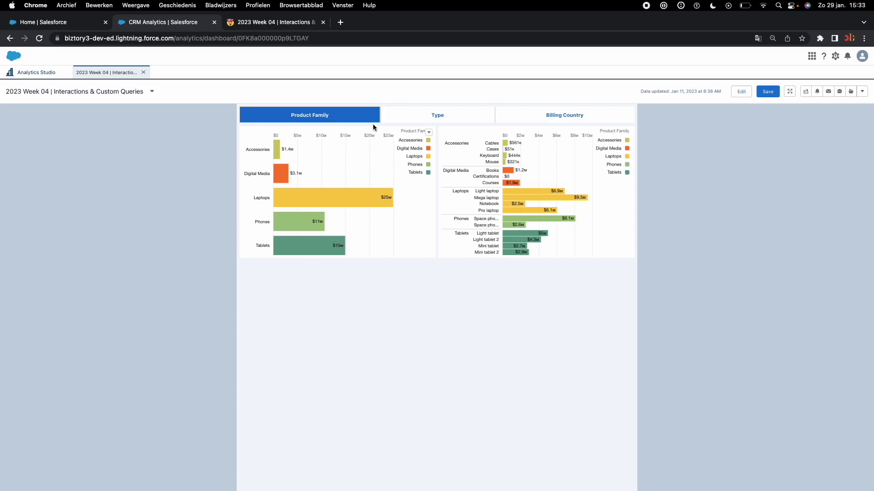
left_click(426, 117)
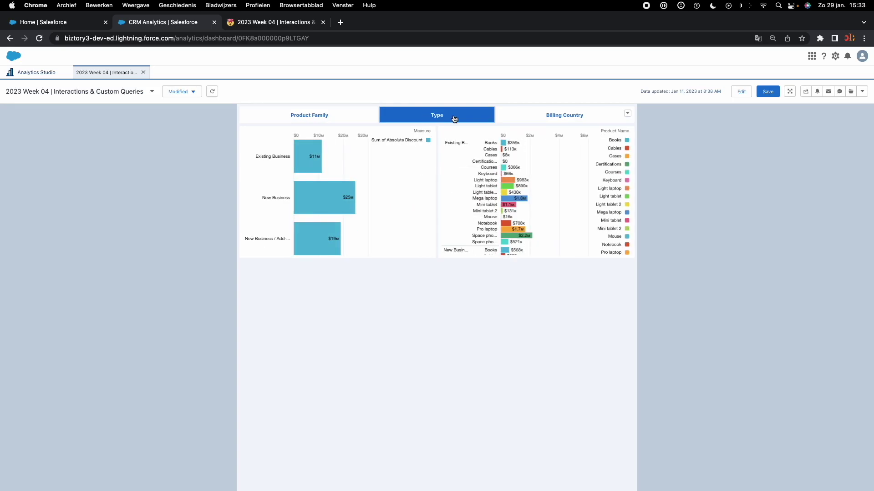
left_click(524, 113)
left_click(422, 122)
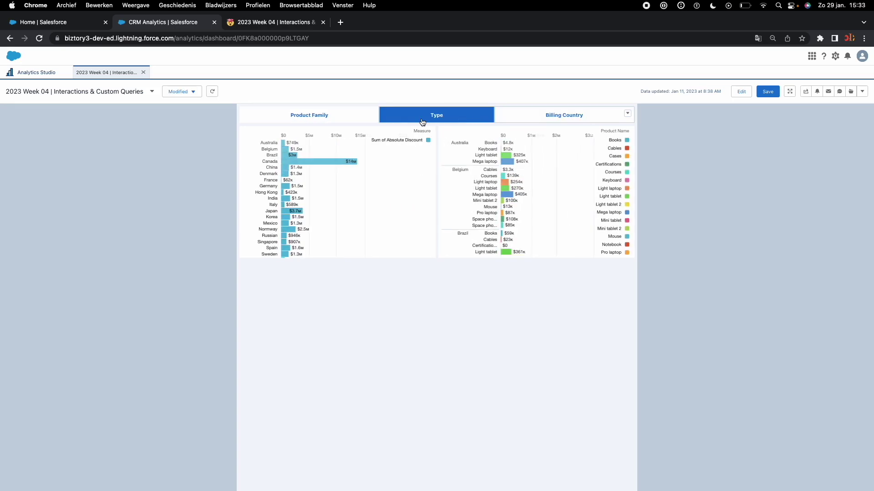
left_click(341, 114)
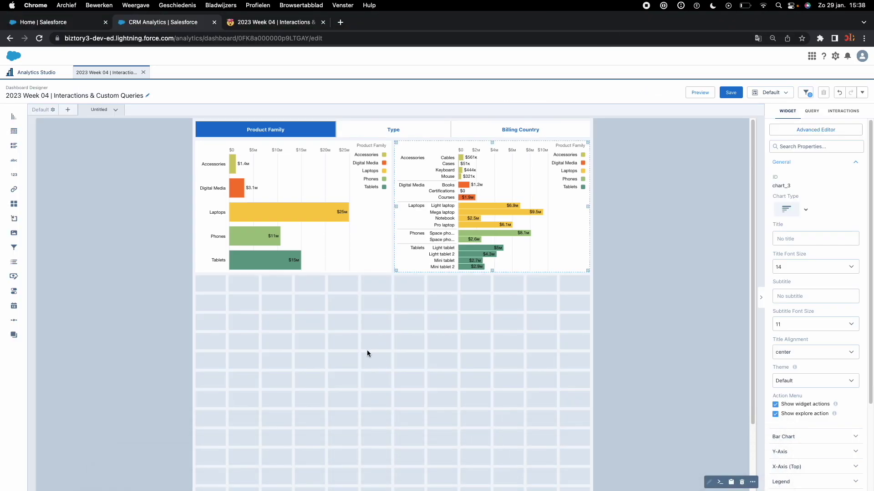
- Move the Product Family chart and the right bar chart down one grid row
left_click(331, 239)
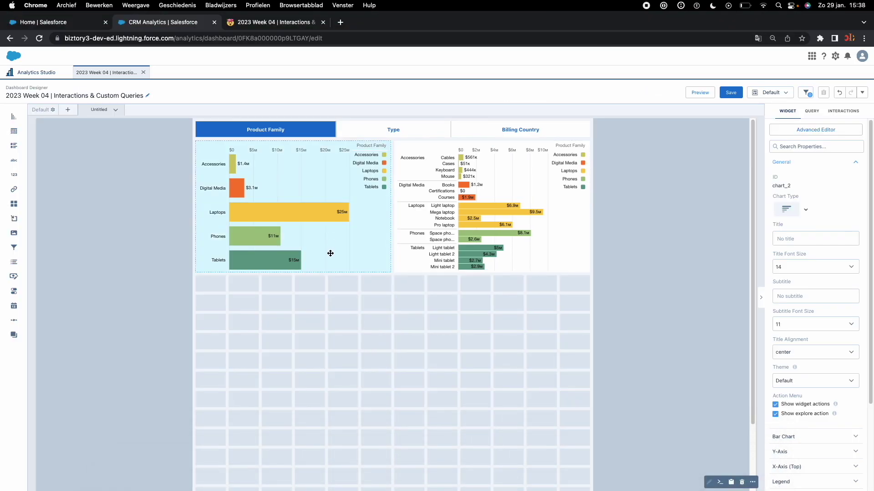
left_click_drag(330, 253, 370, 257)
left_click_drag(460, 239, 461, 260)
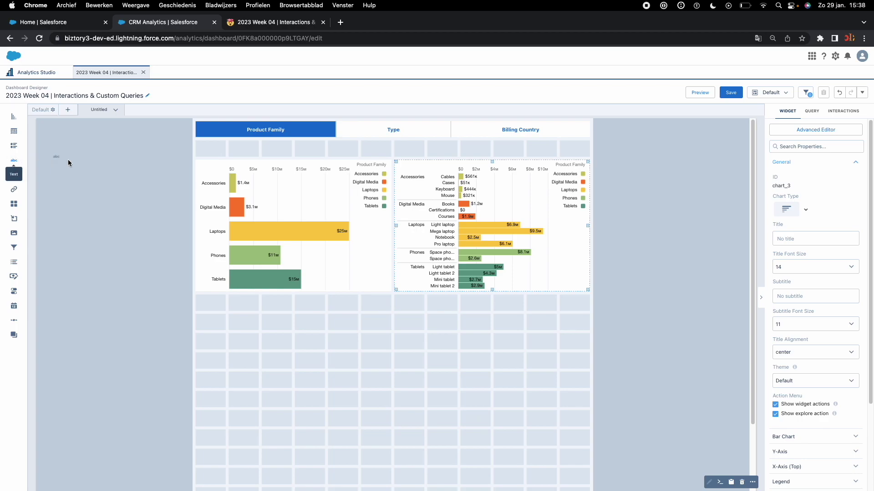
- Add a Text widget above the left chart, widen it across the chart, and select its placeholder text
left_click_drag(67, 160, 211, 145)
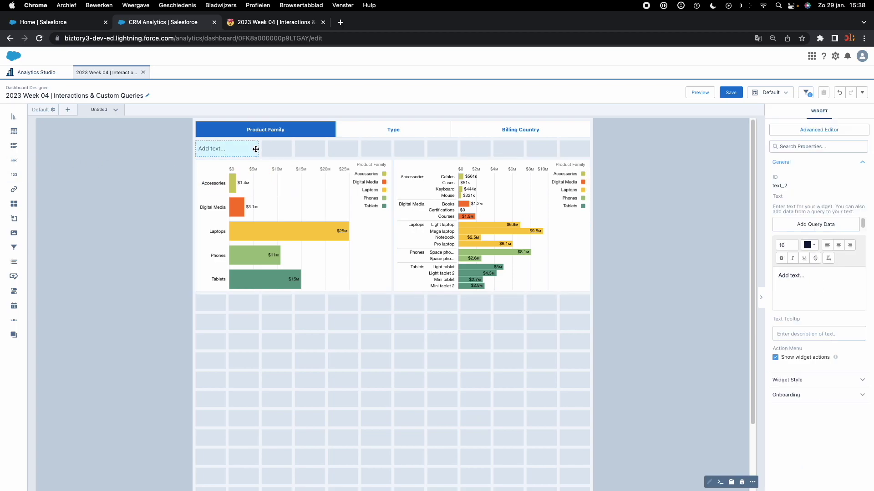
left_click_drag(259, 150, 325, 151)
left_click(295, 150)
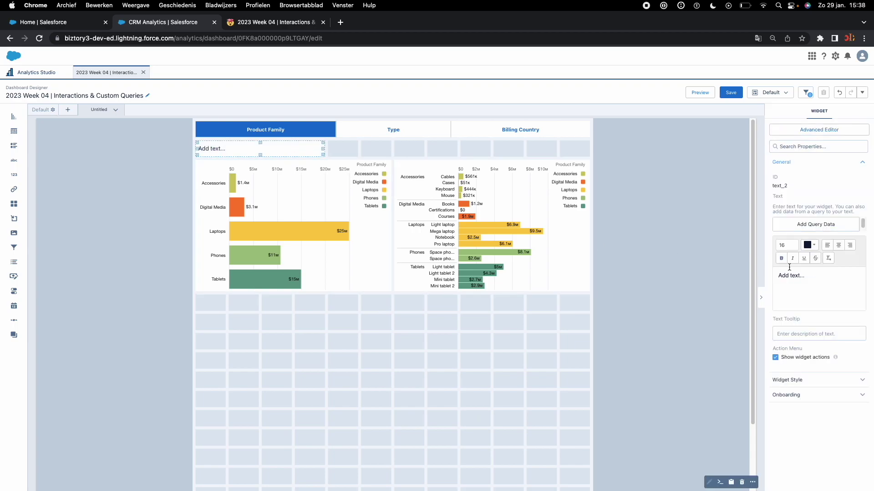
left_click_drag(804, 302, 778, 276)
left_click(827, 225)
- Bind the text to static_1's Group by field on selection, then preview it grouped by Billing Country
left_click(808, 148)
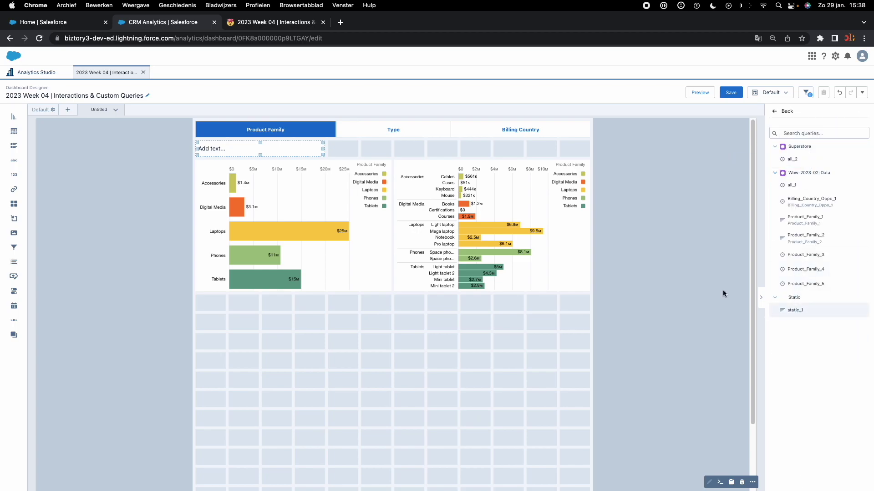
left_click(800, 311)
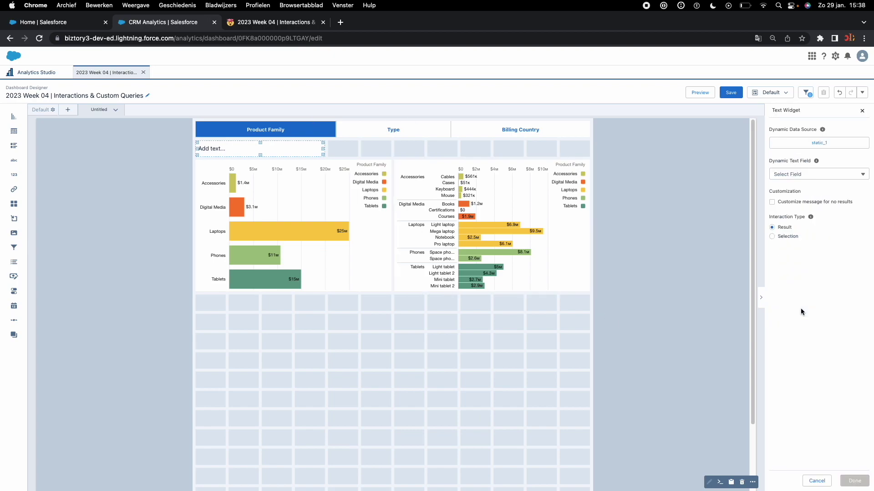
left_click(803, 174)
left_click(804, 201)
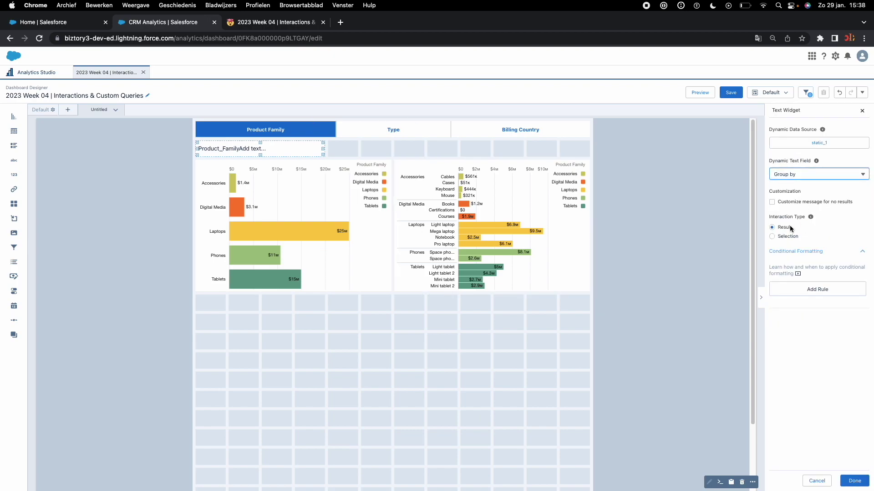
left_click(775, 237)
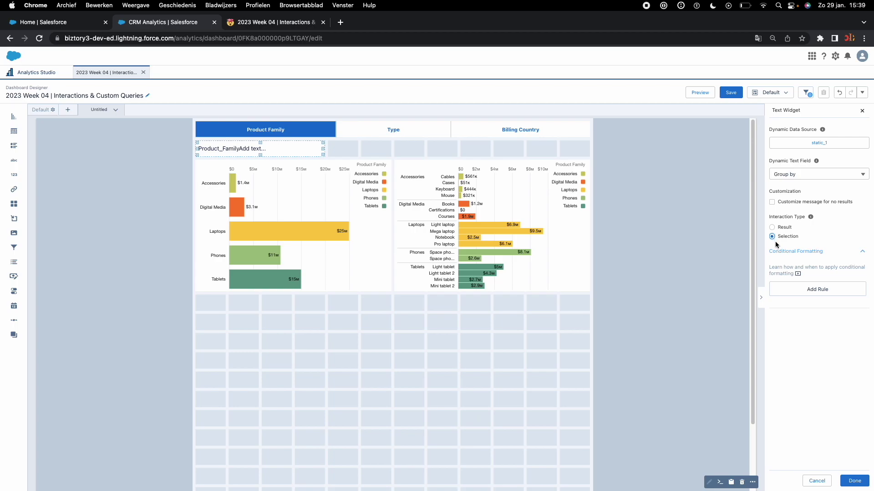
left_click(847, 480)
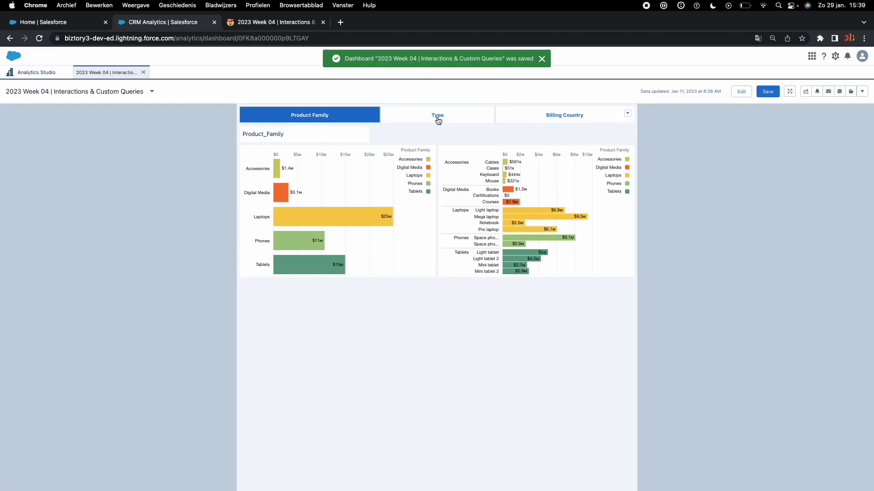
left_click(437, 117)
left_click(532, 119)
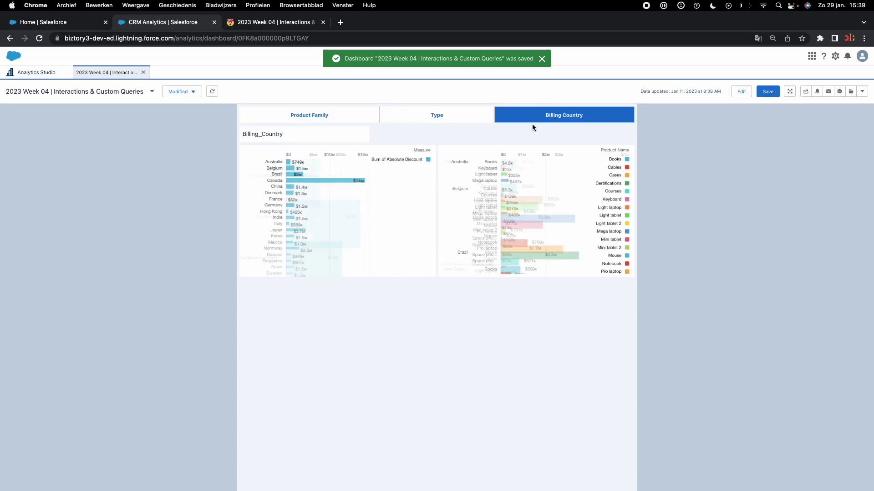
left_click(734, 91)
- Replace the Group by reference with static_1's Display field, following the toggle selection
left_click(231, 143)
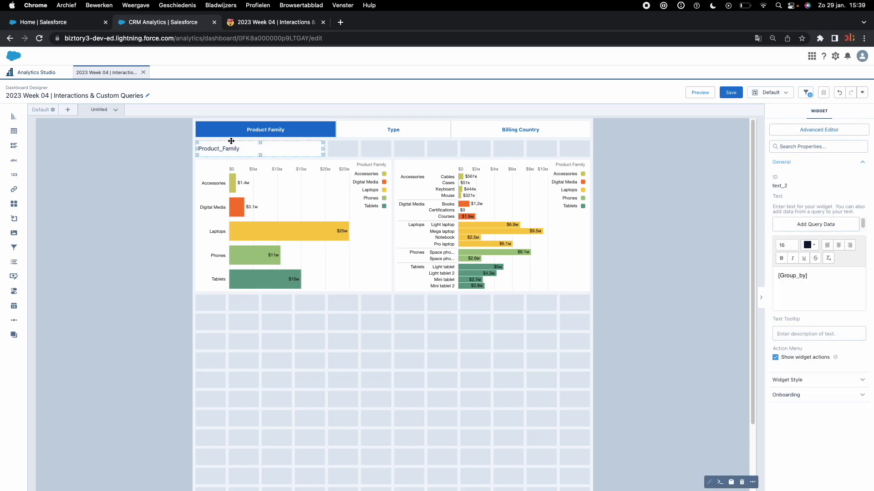
left_click_drag(813, 275, 753, 269)
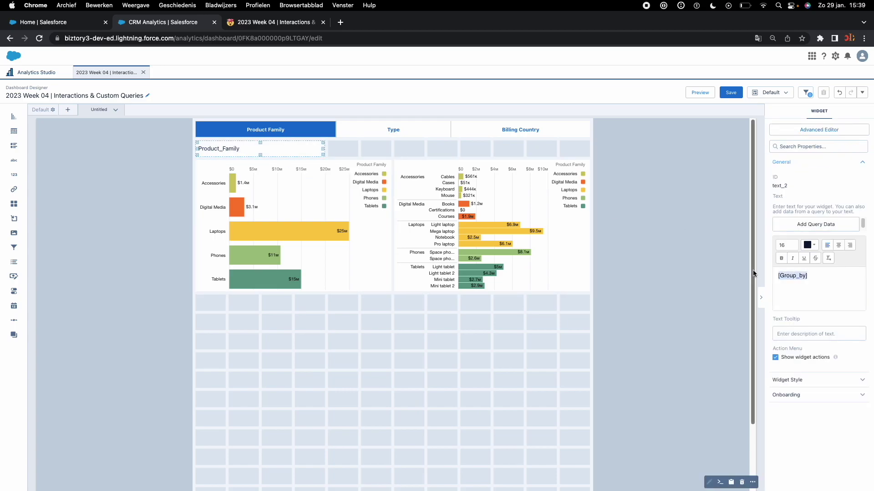
key("BackSpace")
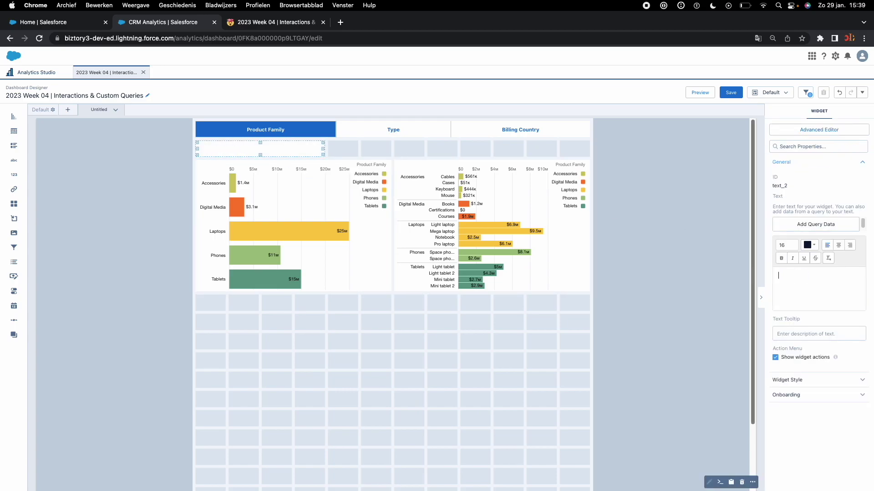
left_click(806, 224)
left_click(819, 142)
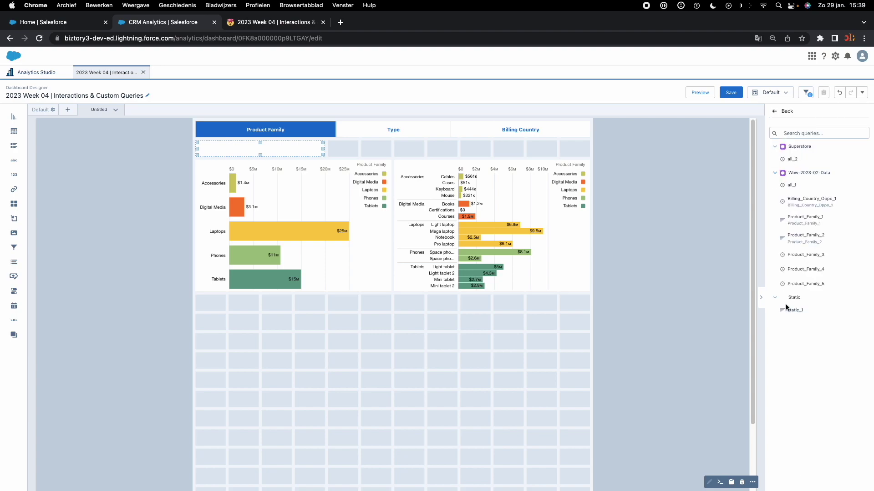
left_click(795, 312)
left_click(803, 174)
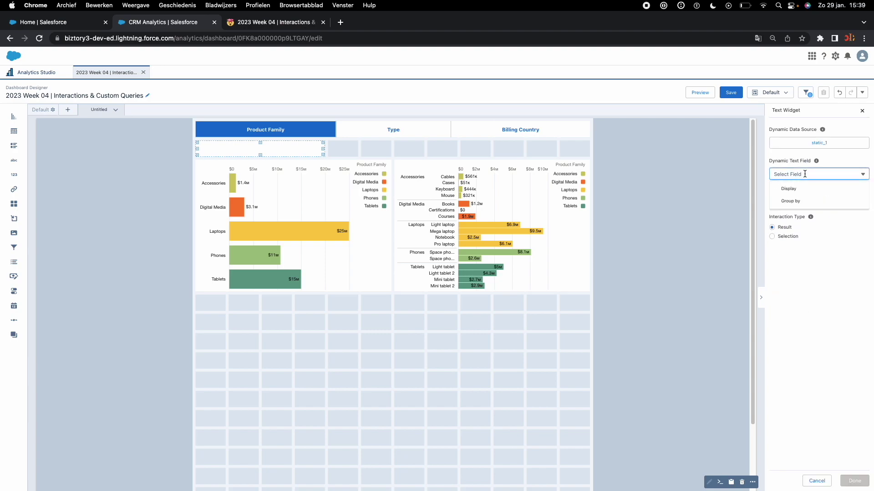
left_click(793, 189)
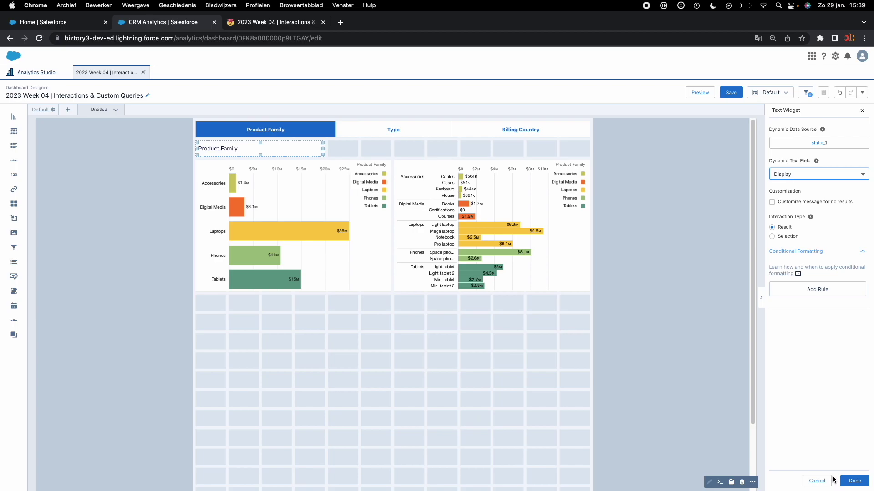
left_click(780, 237)
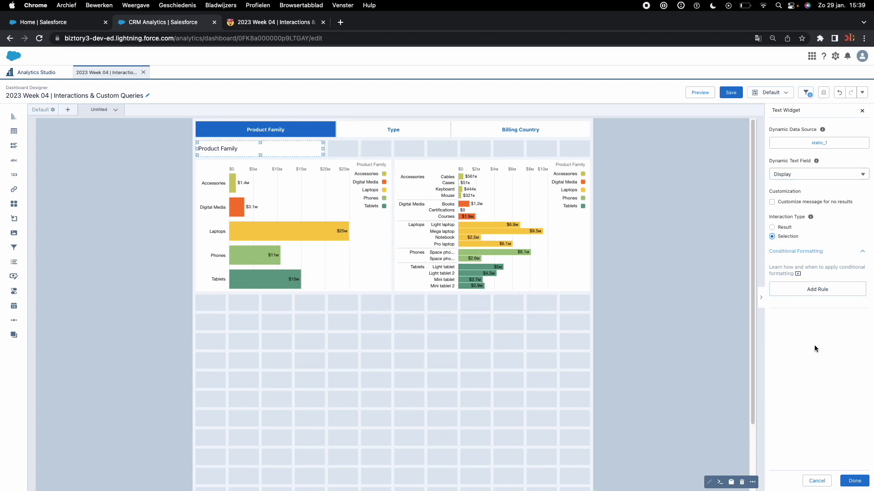
left_click(854, 481)
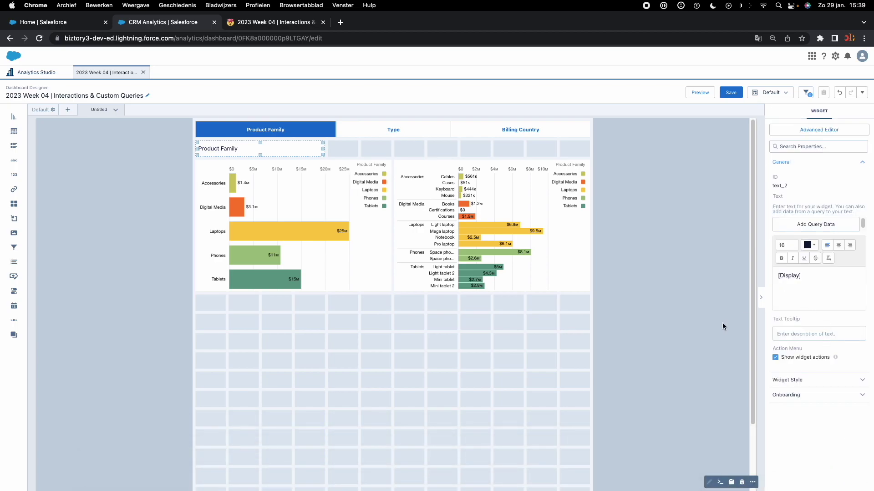
- Make the text read 'Discount by [Display]' and save the dashboard
type("Dis")
key("BackSpace")
key("BackSpace")
type("iscount by")
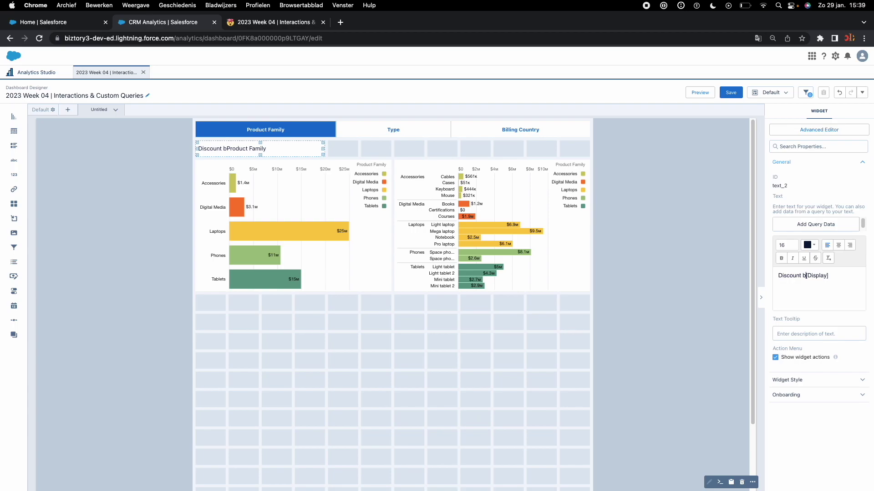
left_click(731, 92)
left_click(501, 370)
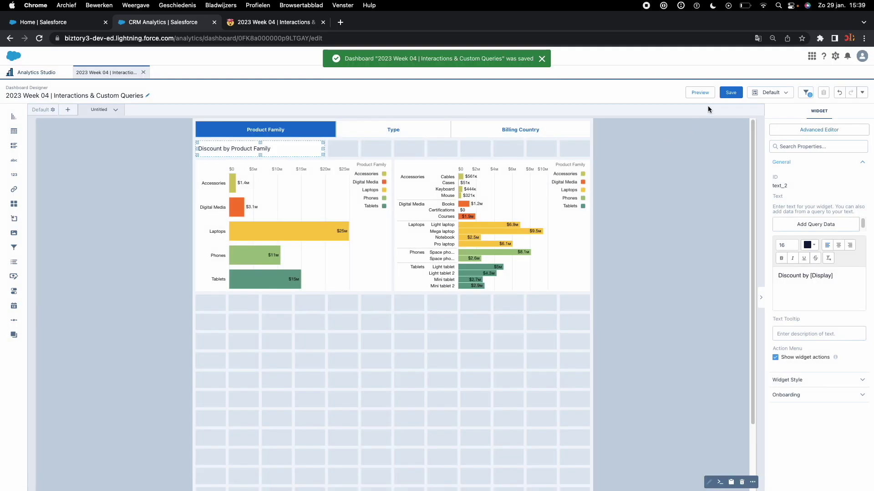
- Preview the dashboard, switching the toggle to Type and then Billing Country
left_click(701, 92)
left_click(444, 119)
left_click(552, 115)
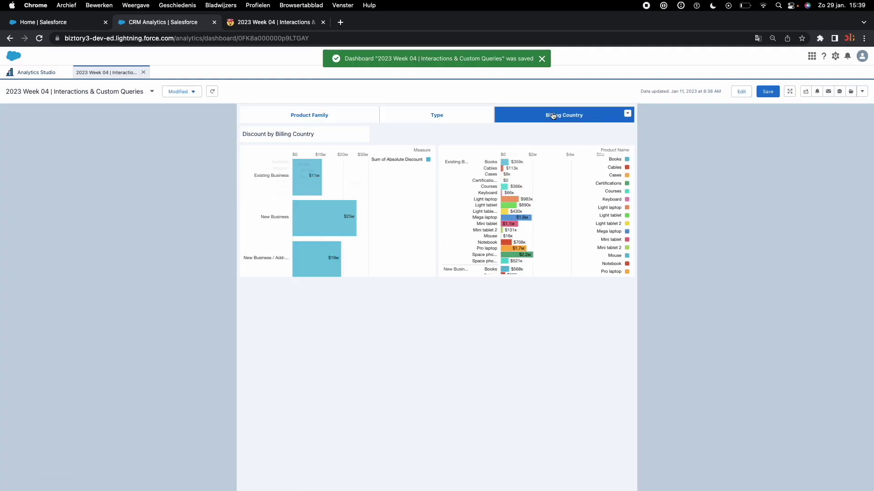